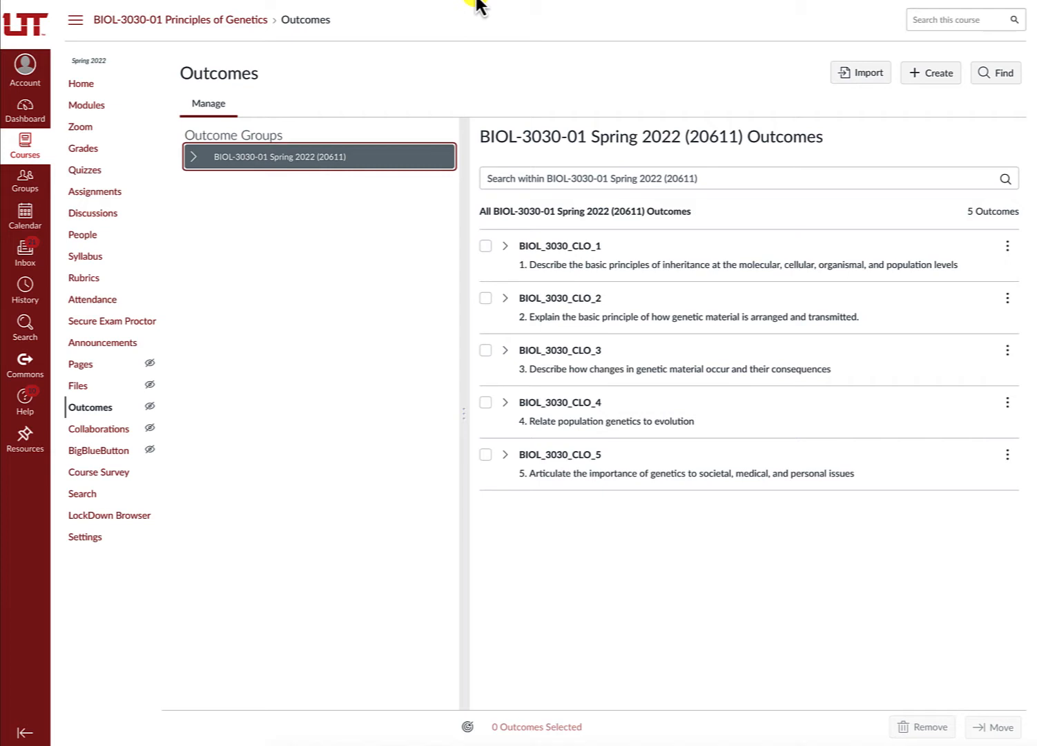
Switch to the Genetics Sample Course and open its course navigation settings.
{"action": "left_click", "coordinate": [620, 5]}
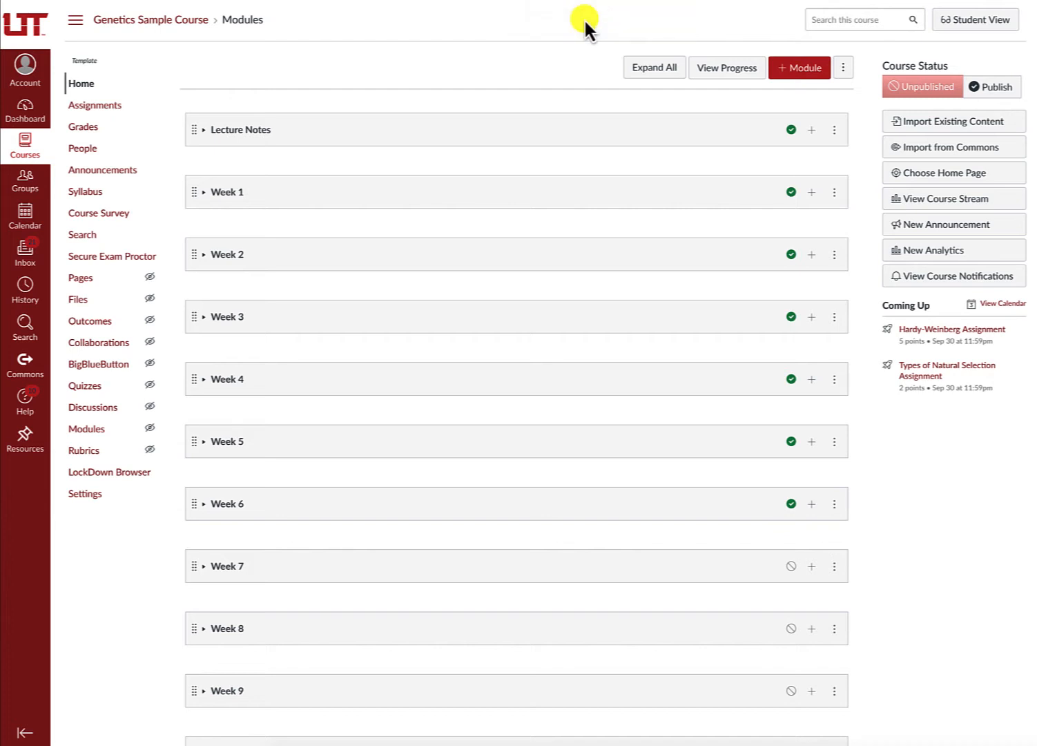
{"action": "scroll", "coordinate": [545, 28], "scroll_direction": "down", "scroll_amount": 1}
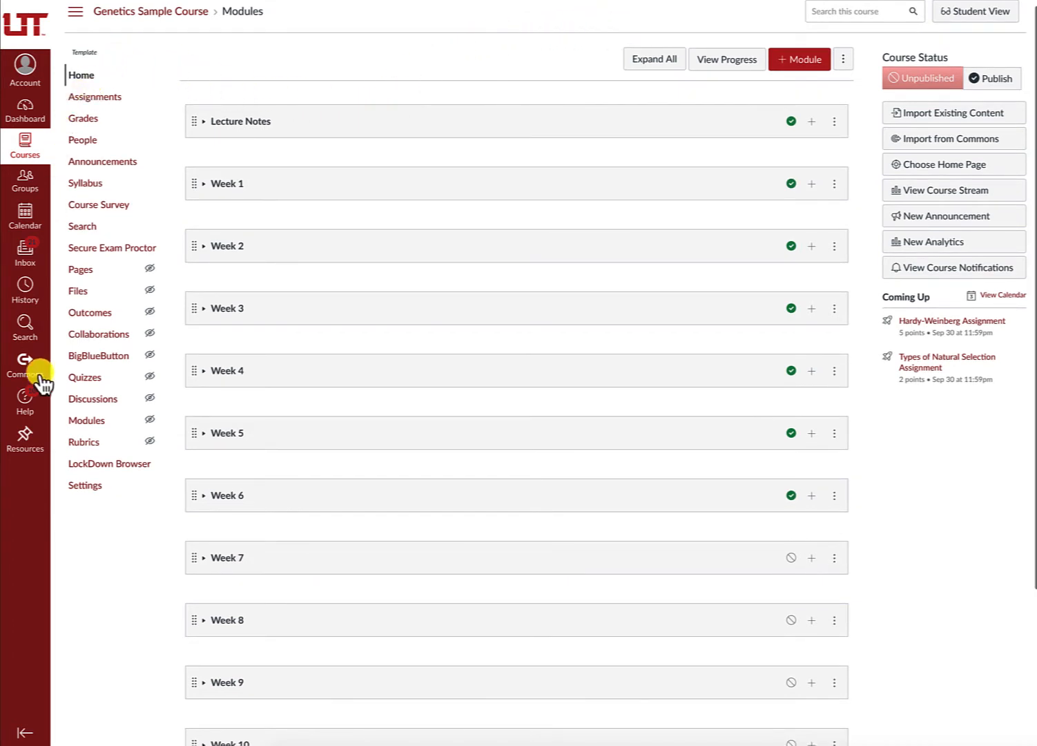
{"action": "left_click", "coordinate": [89, 487]}
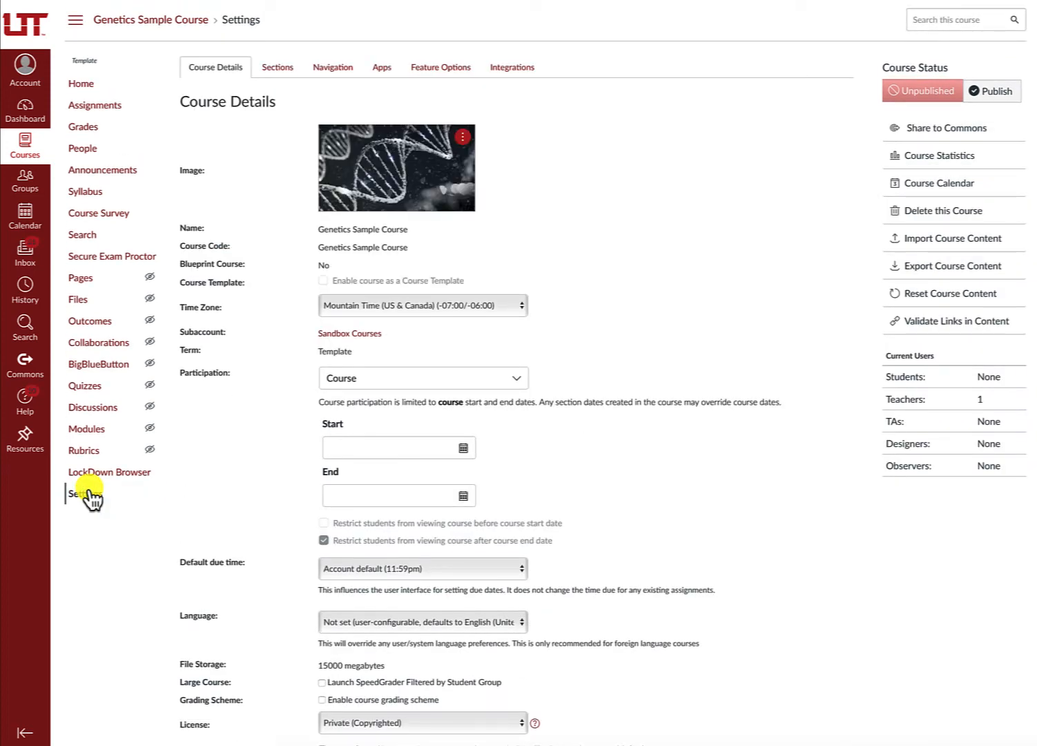
{"action": "left_click", "coordinate": [339, 68]}
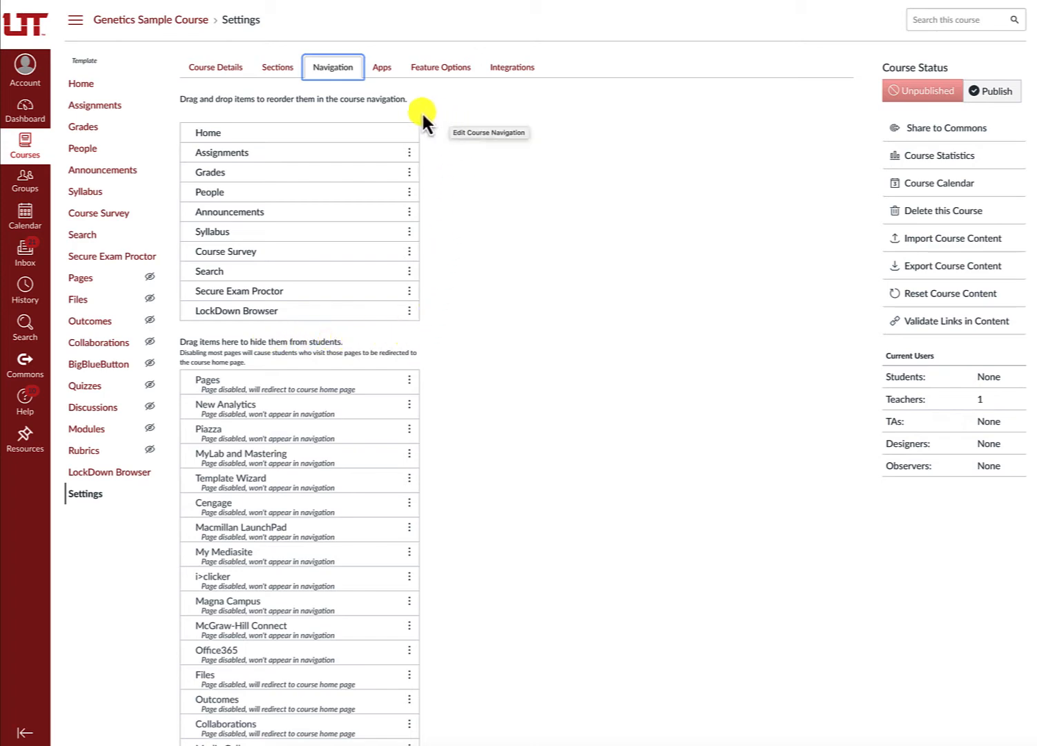
Enable the Outcomes item in the course navigation list.
{"action": "scroll", "coordinate": [529, 254], "scroll_direction": "down", "scroll_amount": 10}
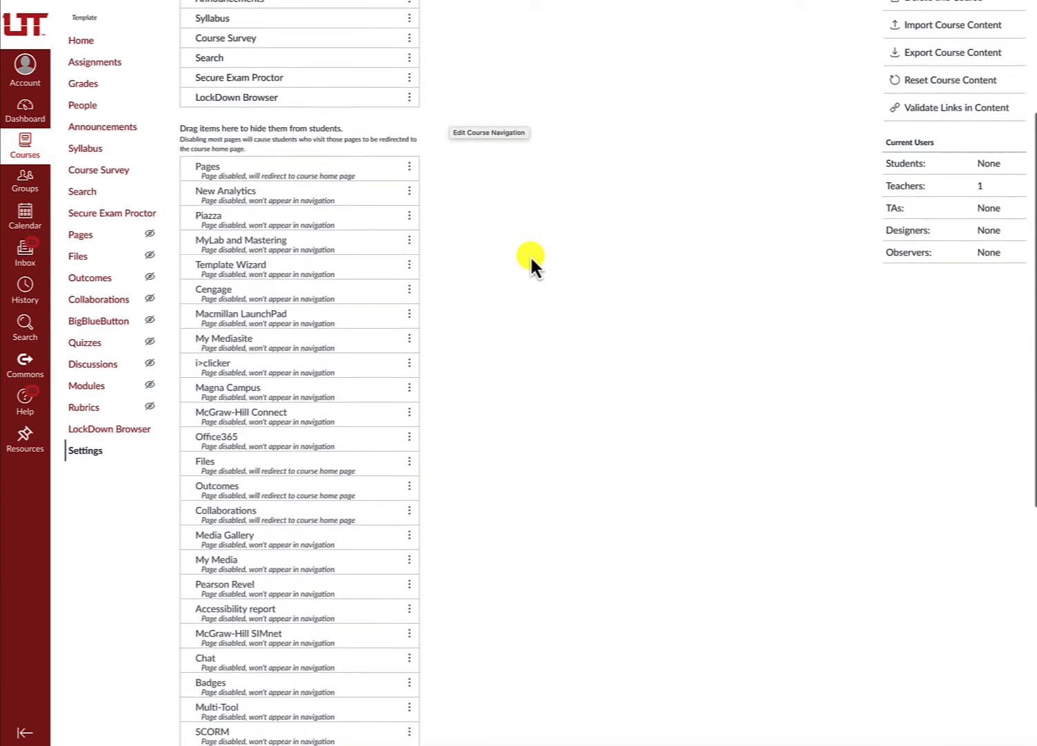
{"action": "scroll", "coordinate": [530, 255], "scroll_direction": "down", "scroll_amount": 4}
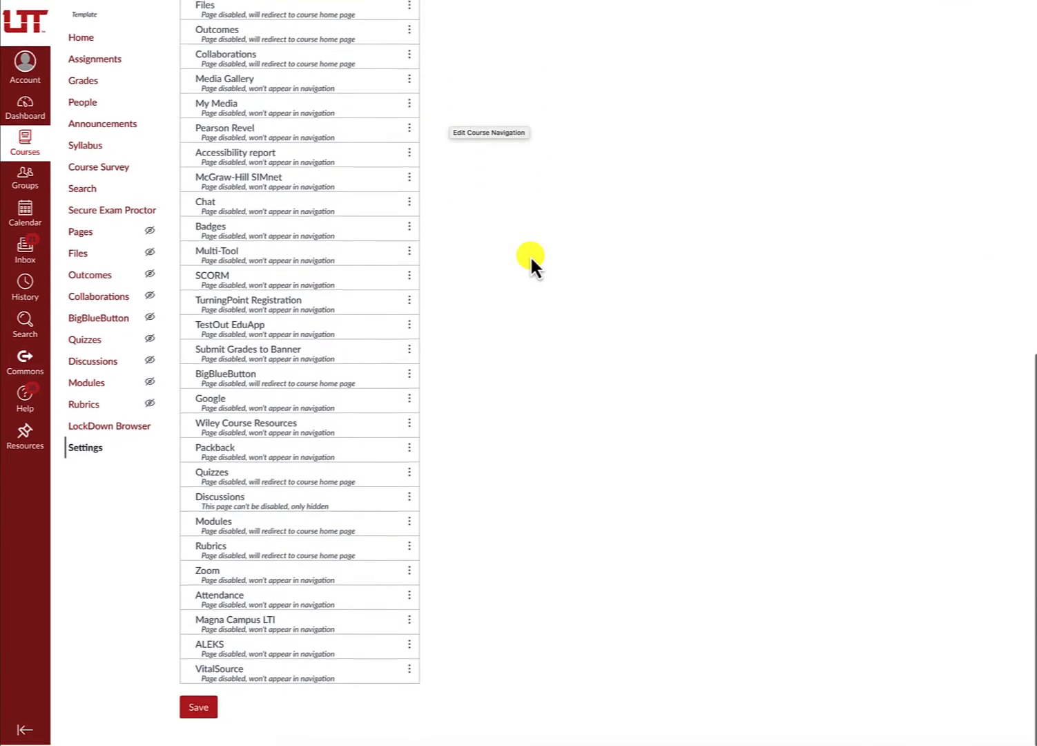
{"action": "scroll", "coordinate": [489, 423], "scroll_direction": "up", "scroll_amount": 10}
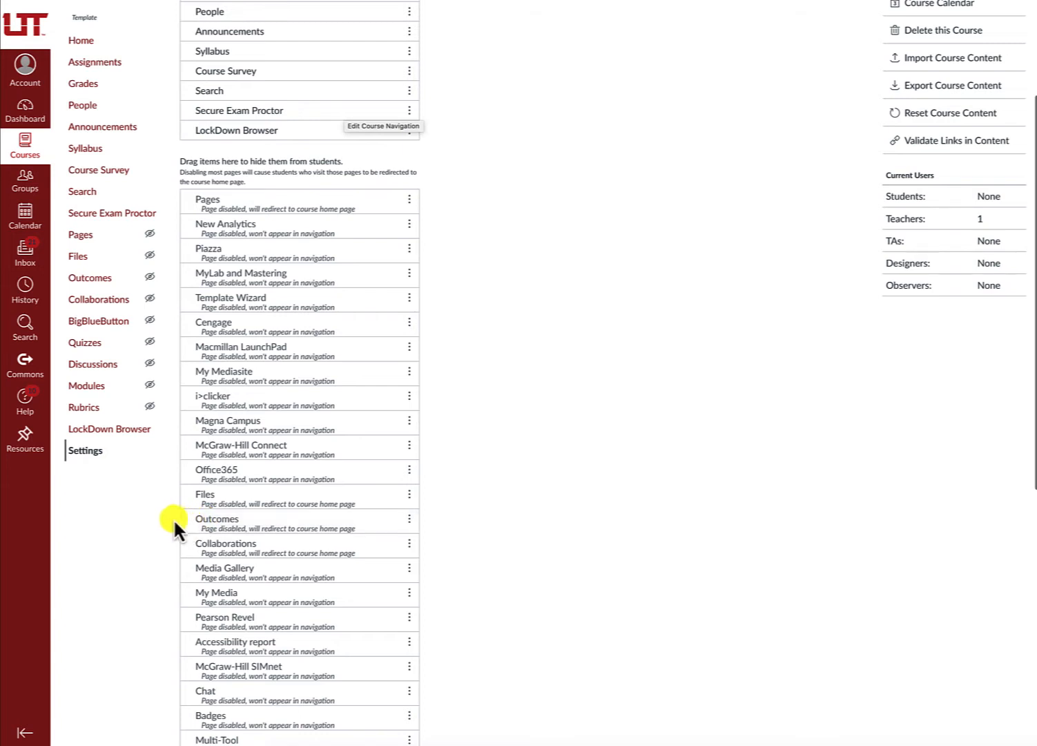
{"action": "left_click", "coordinate": [409, 520]}
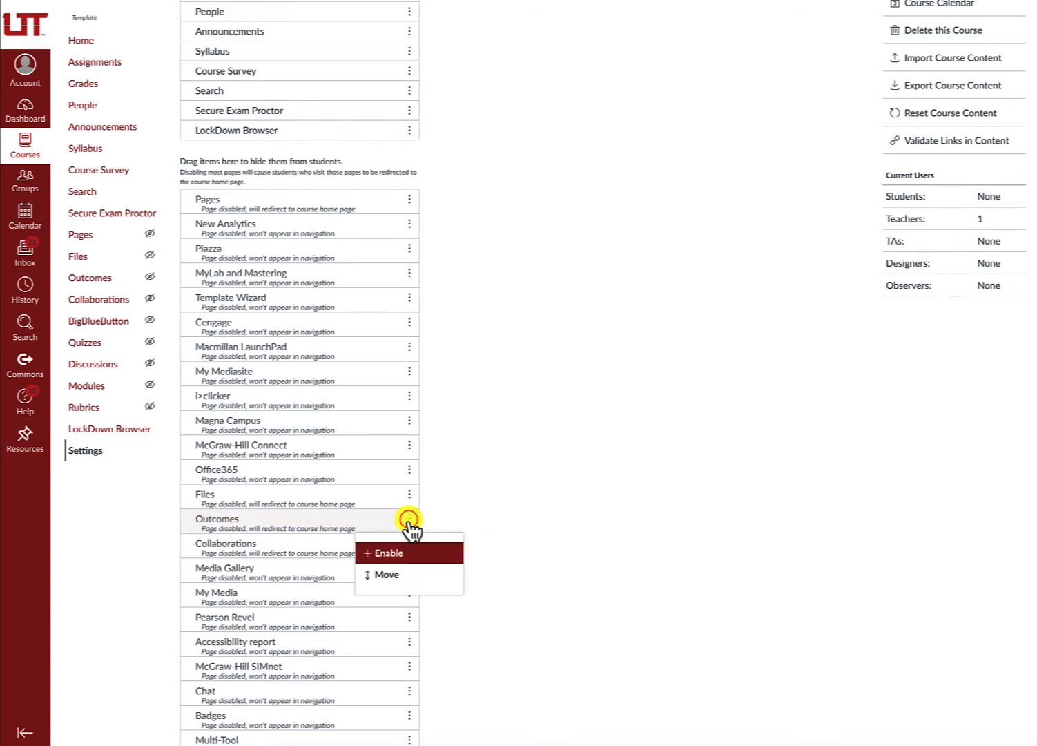
{"action": "left_click", "coordinate": [408, 549]}
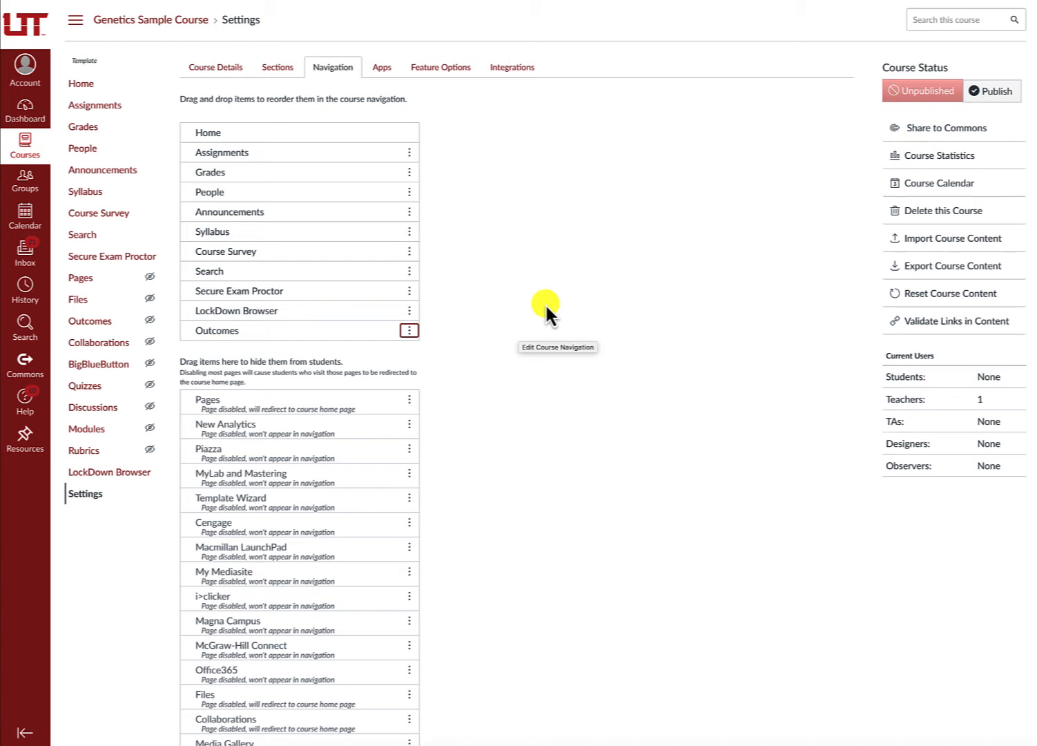
Open the course's Outcomes page from its home page and select the Genetics Sample Course outcome group.
{"action": "left_click", "coordinate": [82, 86]}
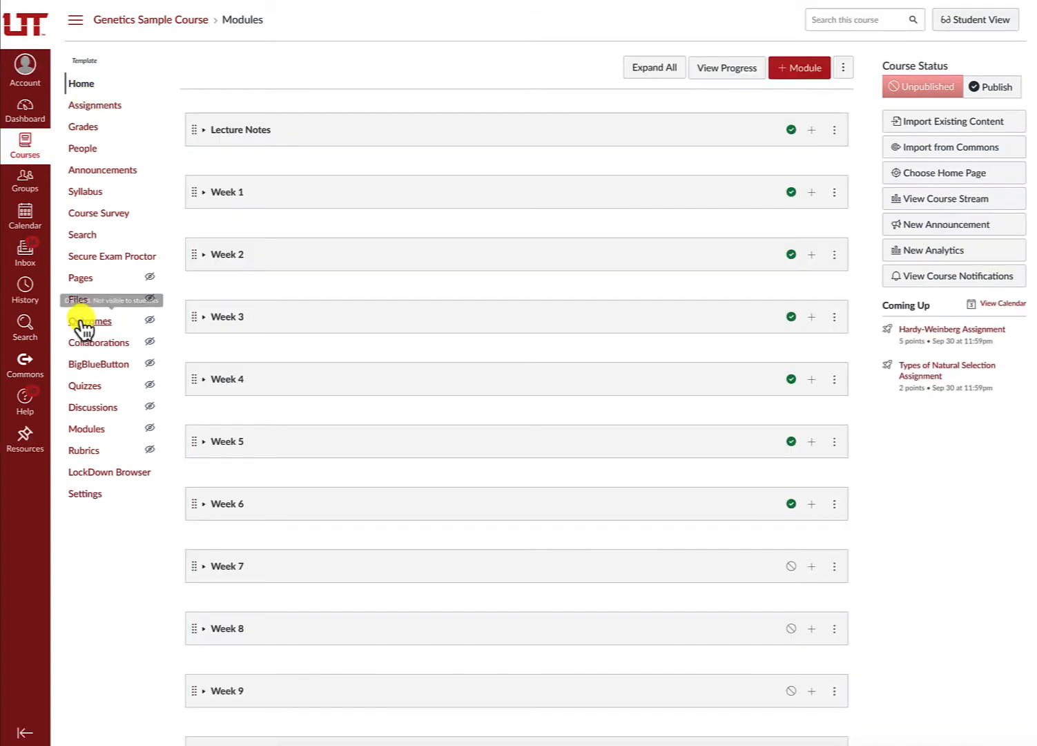
{"action": "left_click", "coordinate": [83, 321]}
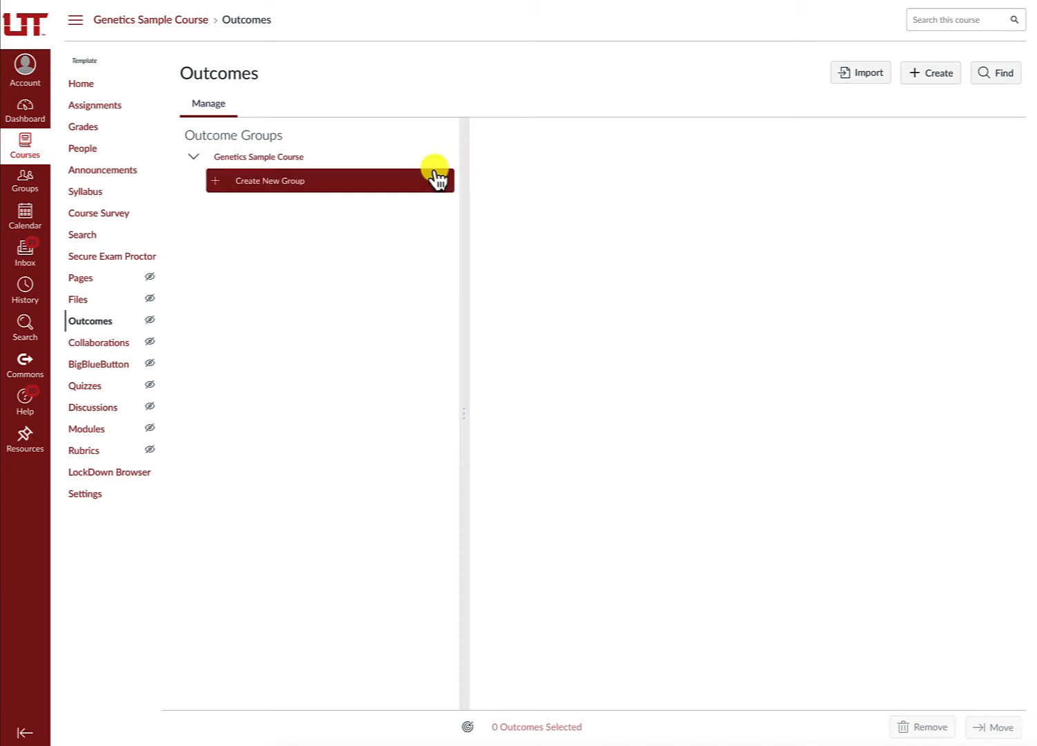
{"action": "left_click", "coordinate": [267, 164]}
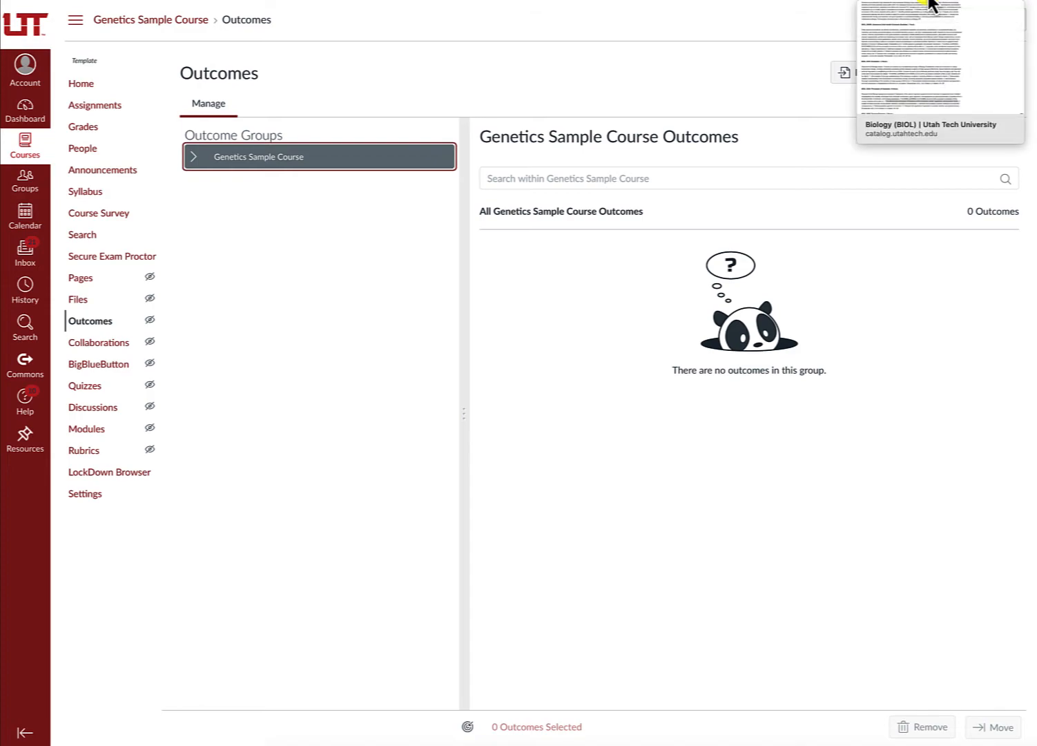
Look up the five course learning outcomes of BIOL 3030 Principles of Genetics in the Biology catalog page, and return to the course outcomes.
{"action": "left_click", "coordinate": [931, 3]}
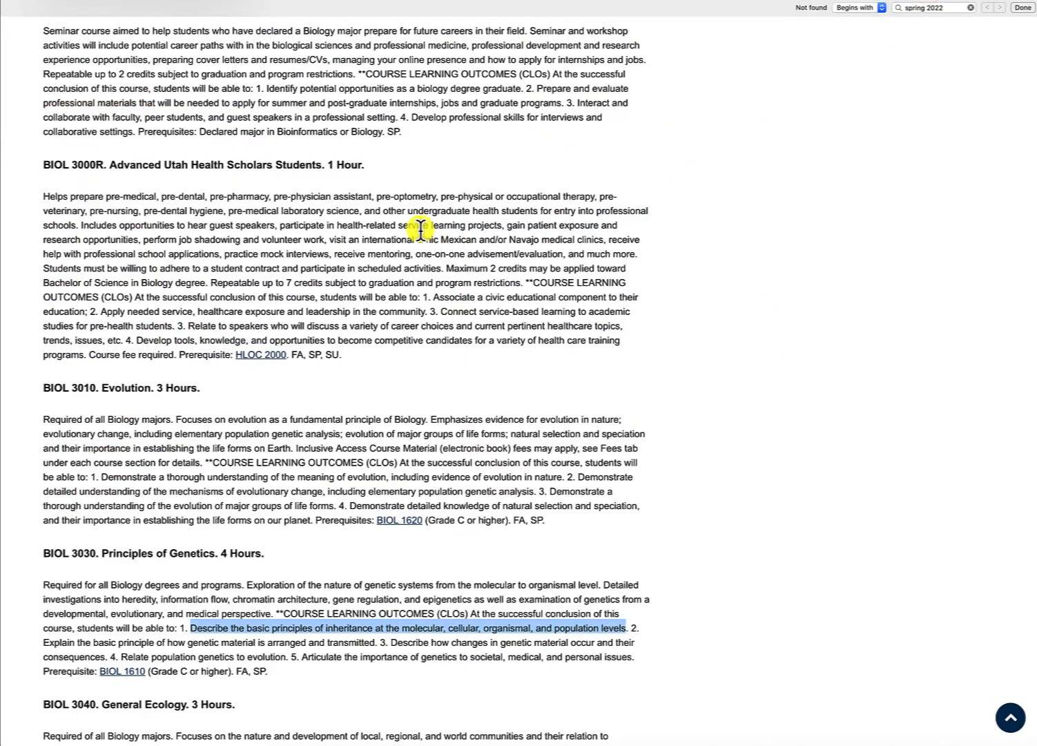
{"action": "scroll", "coordinate": [420, 228], "scroll_direction": "down", "scroll_amount": 5}
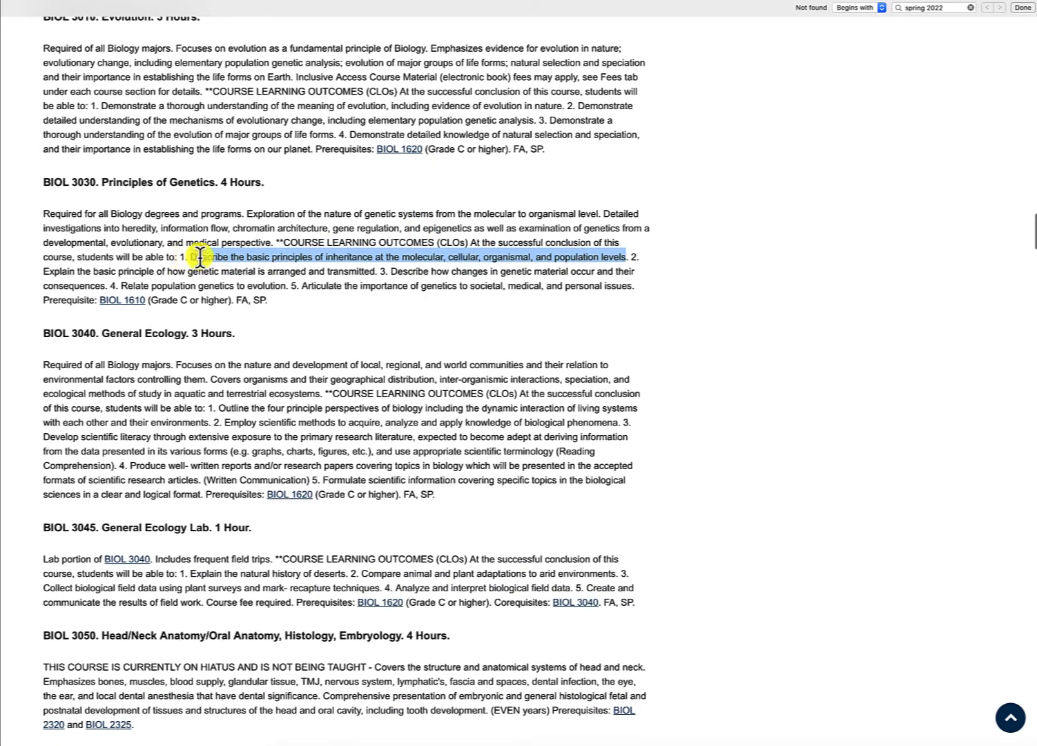
{"action": "left_click_drag", "start_coordinate": [181, 257], "coordinate": [637, 285]}
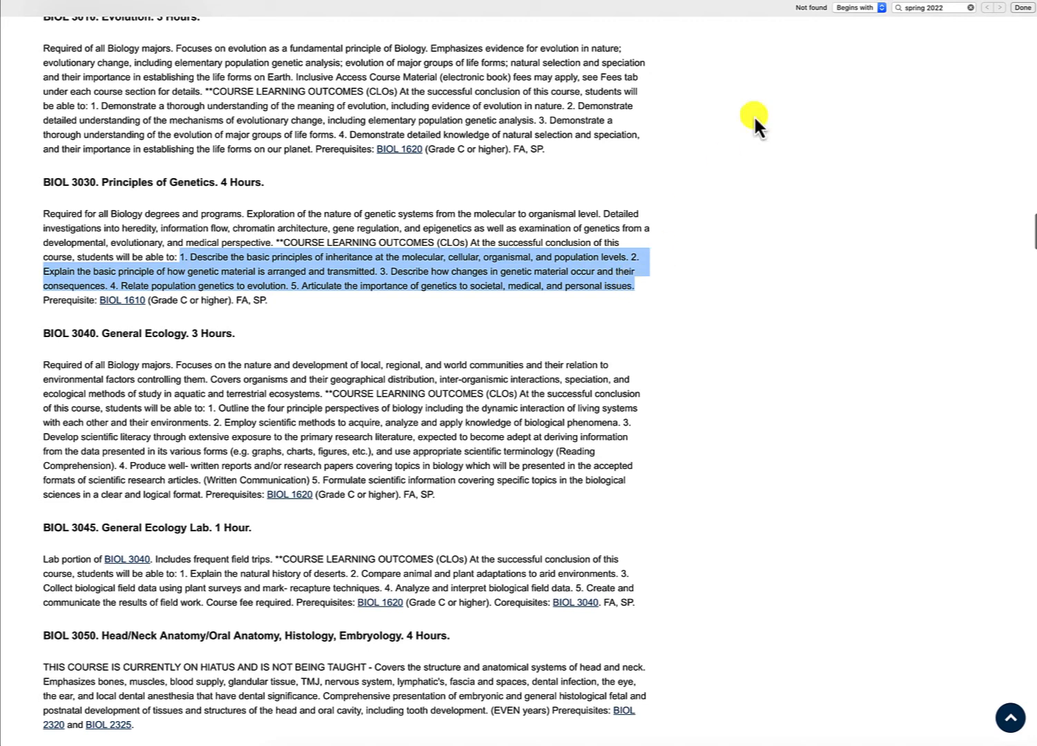
{"action": "left_click", "coordinate": [613, 2]}
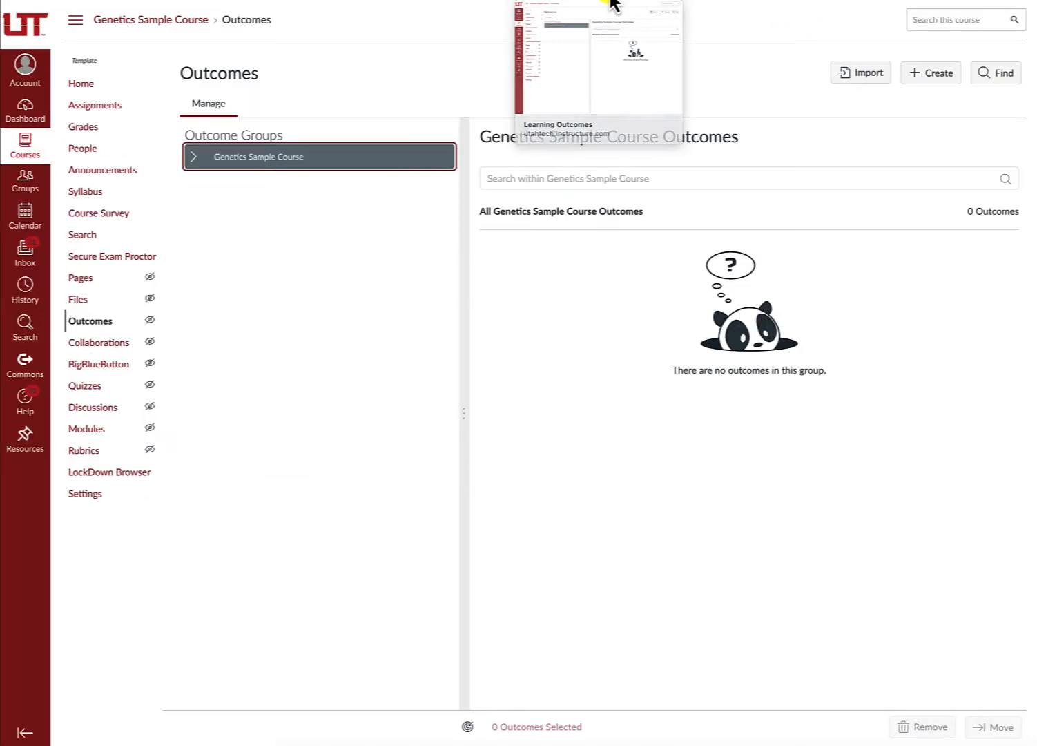
Start creating a new outcome in the Genetics Sample Course and begin editing its name.
{"action": "left_click", "coordinate": [935, 73]}
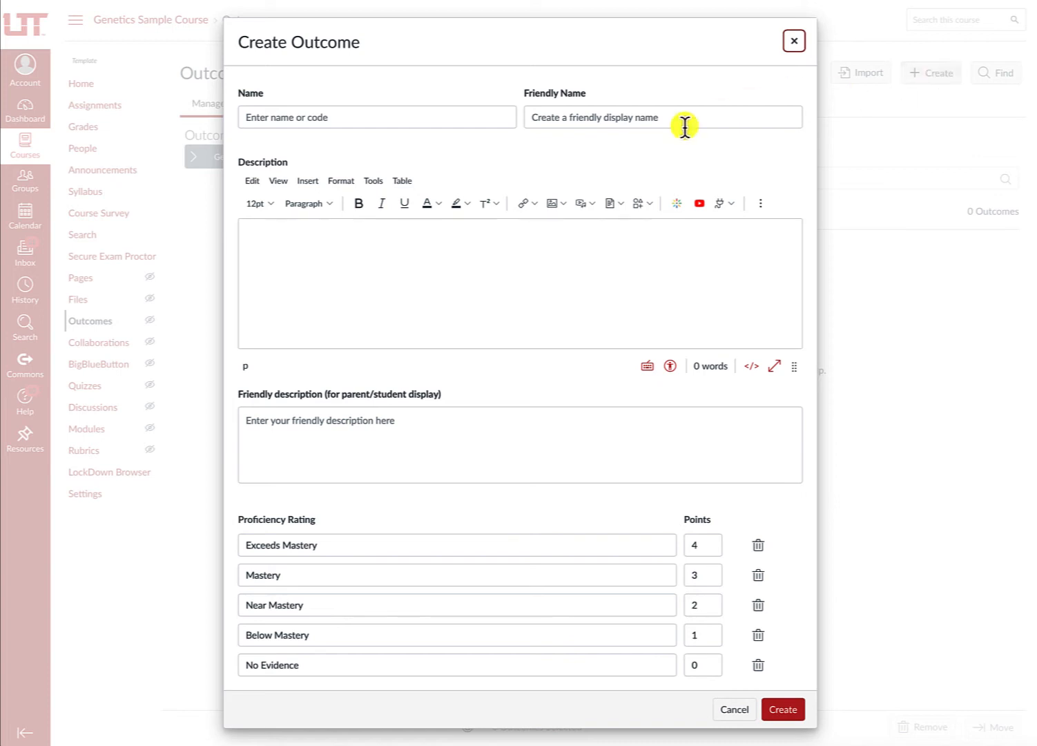
{"action": "left_click", "coordinate": [482, 121]}
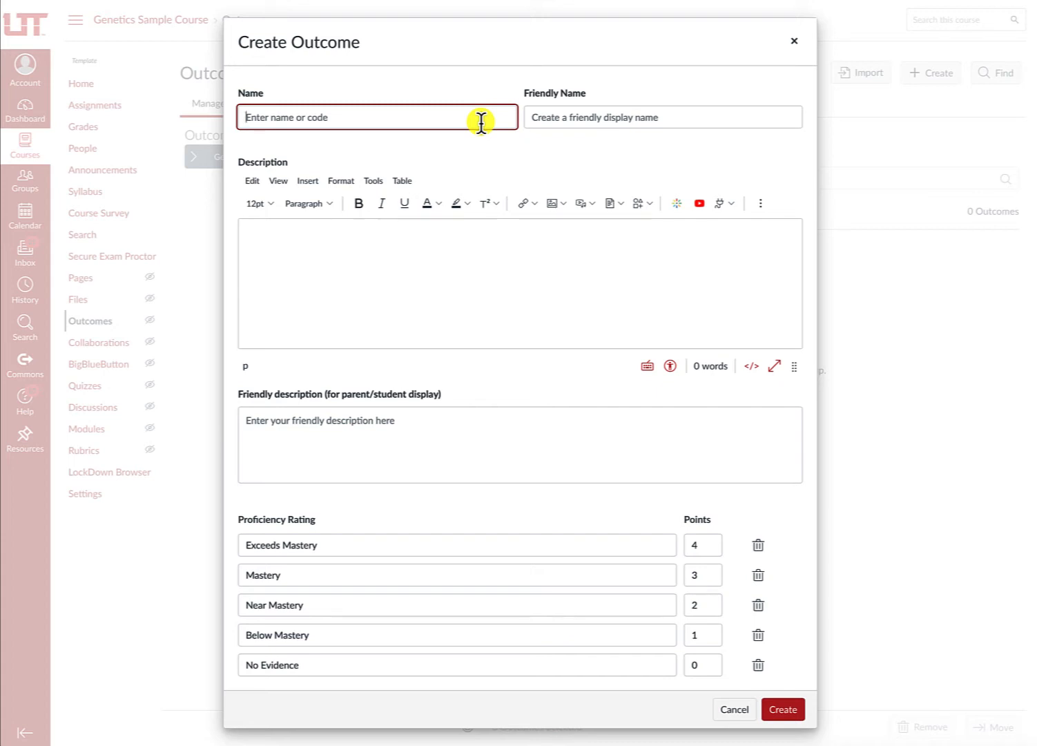
Enter the naming pattern DEPT_COURSE_CLO_# as the outcome's name, and clear it.
{"action": "type", "text": "DEPT"}
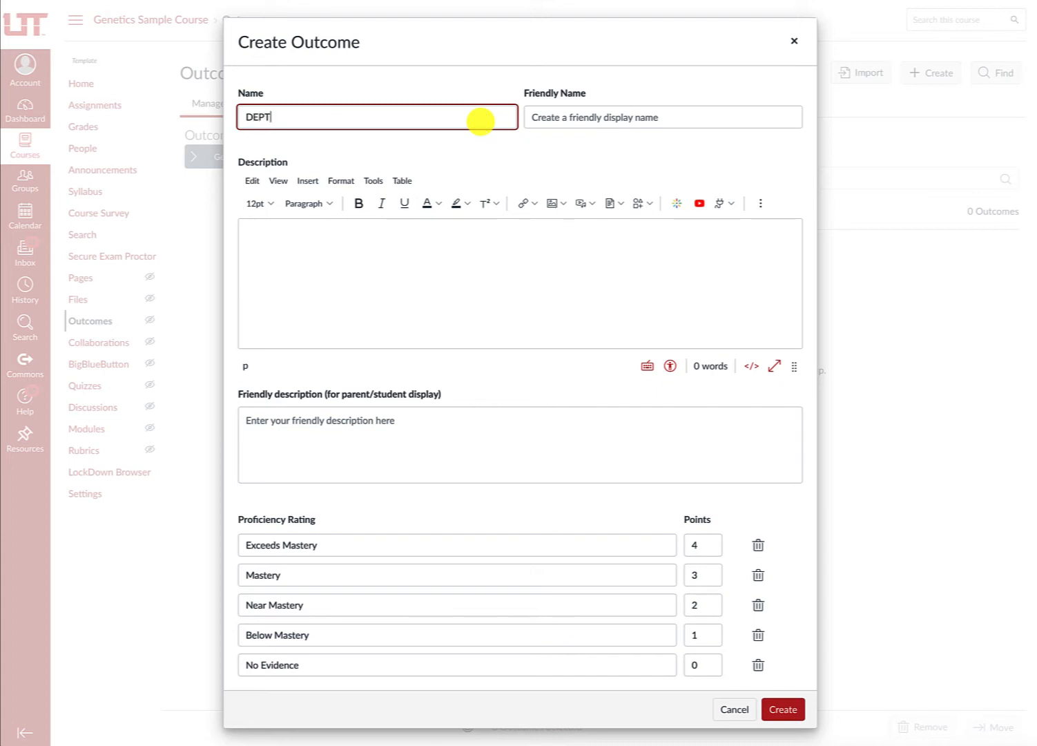
{"action": "type", "text": "_COURSE_CLO_#"}
{"action": "key", "text": "BackSpace"}
{"action": "key", "text": "BackSpace"}
{"action": "key", "text": "BackSpace"}
{"action": "key", "text": "BackSpace"}
{"action": "key", "text": "BackSpace"}
{"action": "key", "text": "BackSpace"}
{"action": "key", "text": "BackSpace"}
{"action": "key", "text": "BackSpace"}
{"action": "key", "text": "BackSpace"}
{"action": "key", "text": "BackSpace"}
{"action": "key", "text": "BackSpace"}
{"action": "key", "text": "BackSpace"}
{"action": "key", "text": "BackSpace"}
{"action": "key", "text": "BackSpace"}
{"action": "key", "text": "BackSpace"}
{"action": "key", "text": "BackSpace"}
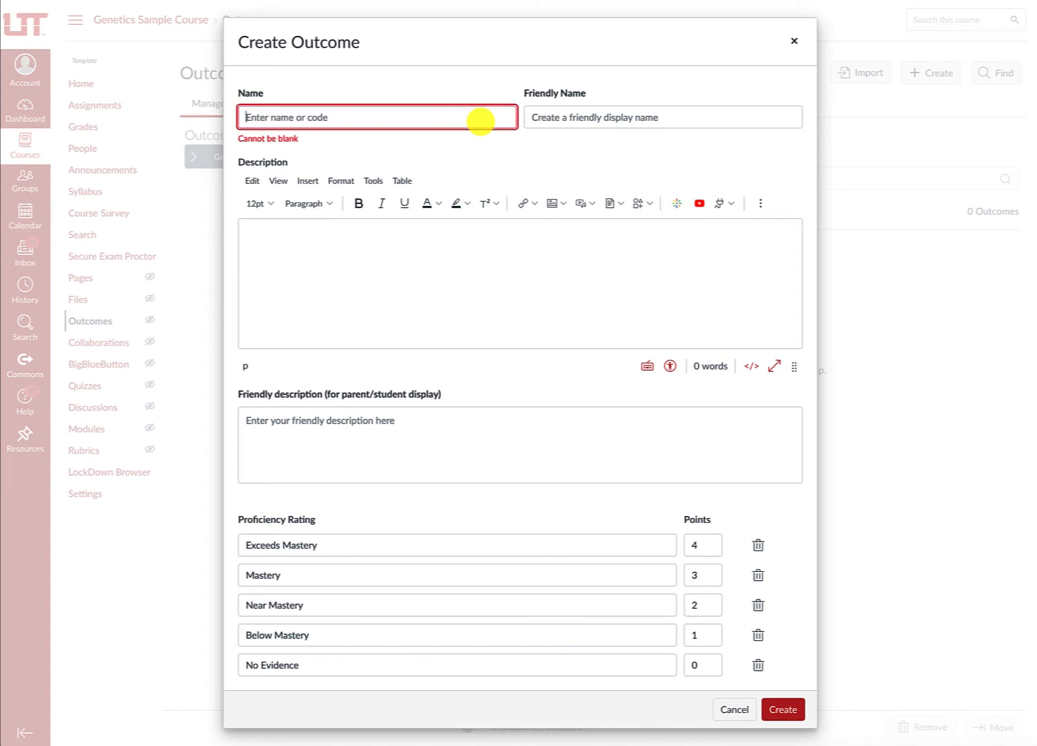
Name the new outcome BIOL_3030_CLO_1.
{"action": "type", "text": "BIOL_"}
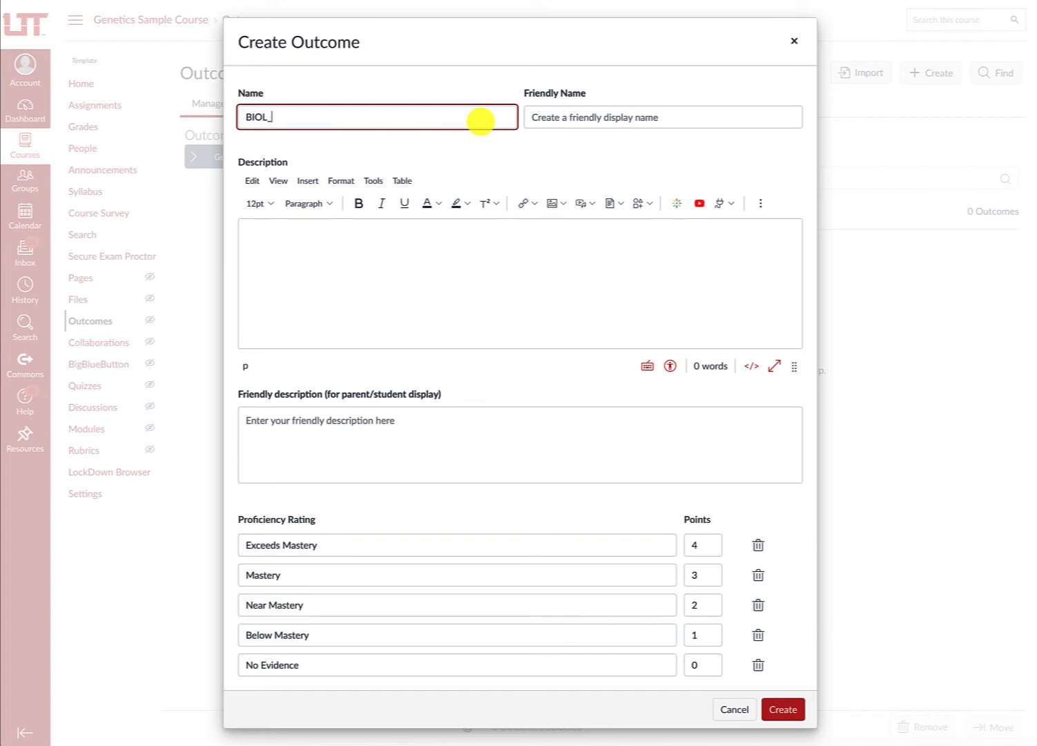
{"action": "type", "text": "#)#)"}
{"action": "key", "text": "BackSpace"}
{"action": "key", "text": "BackSpace"}
{"action": "key", "text": "BackSpace"}
{"action": "key", "text": "BackSpace"}
{"action": "type", "text": "3030_CLO_1"}
Copy BIOL 3030's first learning outcome from the catalog, "Describe the basic principles of inheritance at the molecular, cellular, organismal, and population levels", into the outcome's description.
{"action": "left_click", "coordinate": [927, 2]}
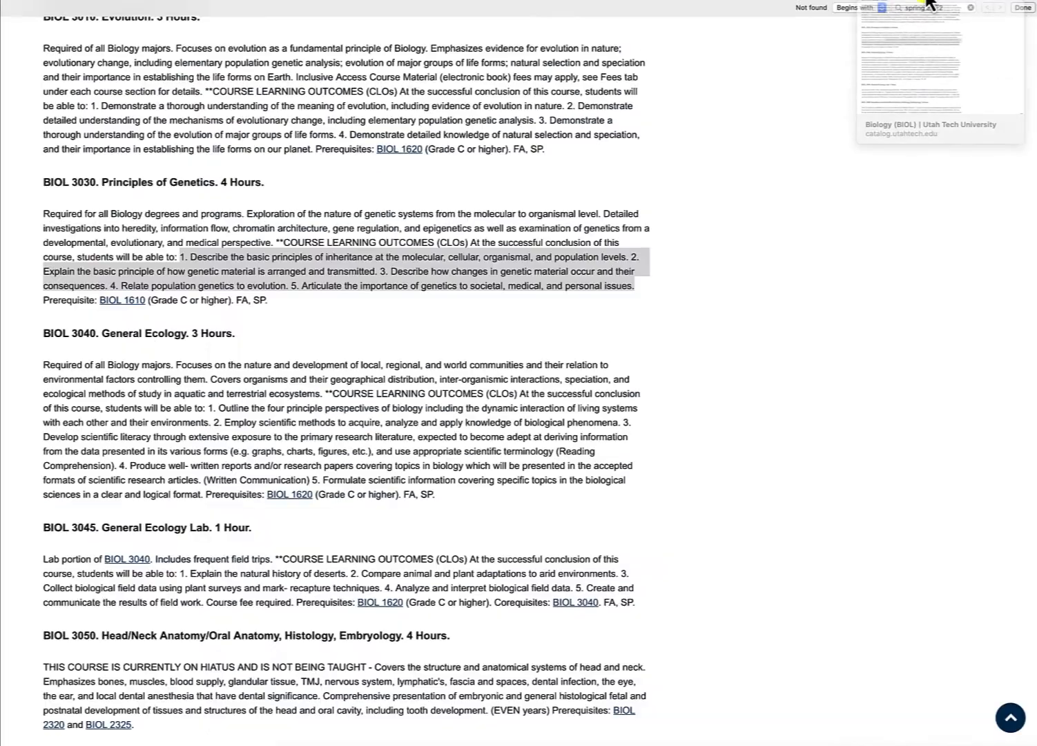
{"action": "left_click", "coordinate": [411, 253]}
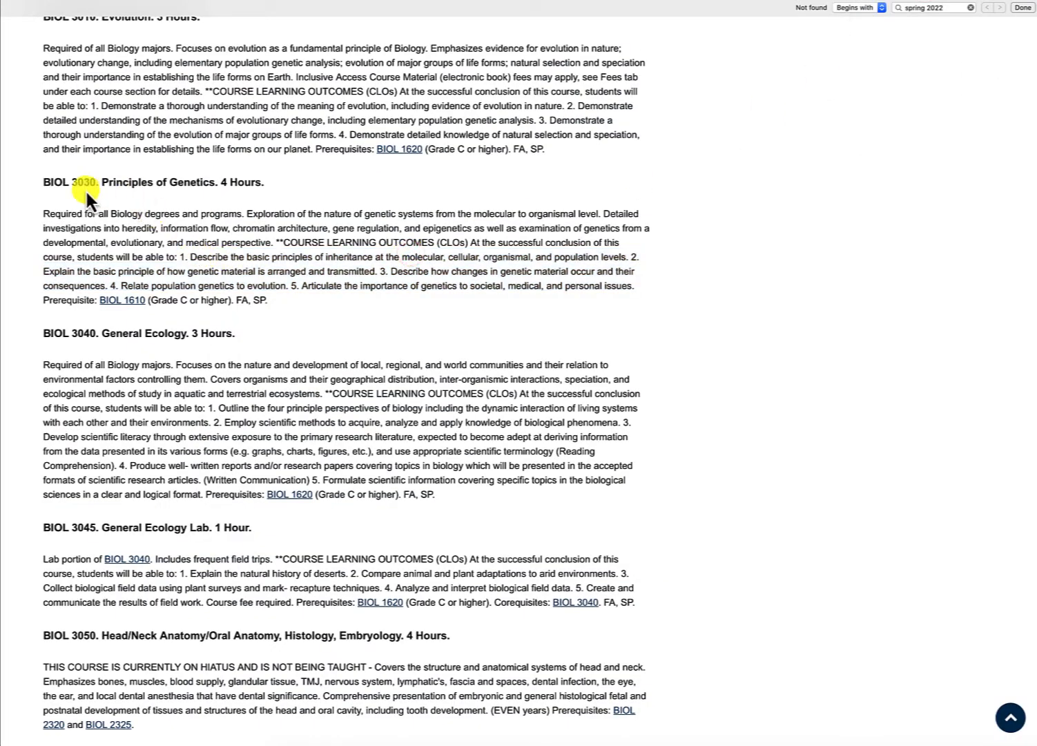
{"action": "left_click_drag", "start_coordinate": [45, 182], "coordinate": [104, 181]}
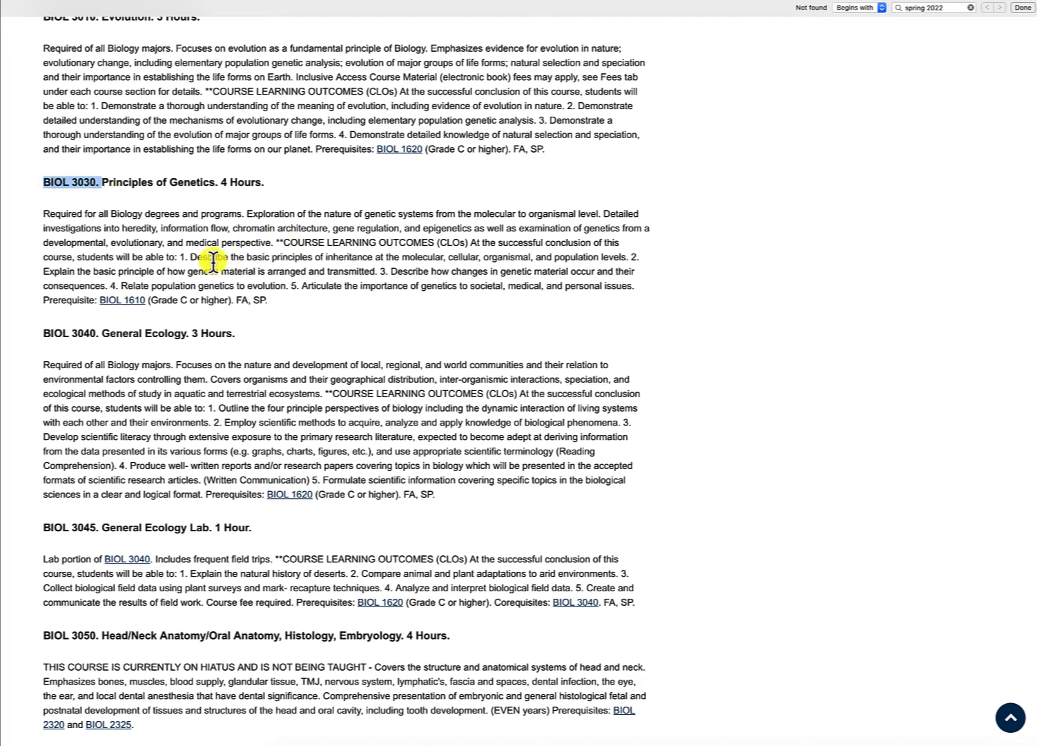
{"action": "left_click_drag", "start_coordinate": [190, 257], "coordinate": [627, 254]}
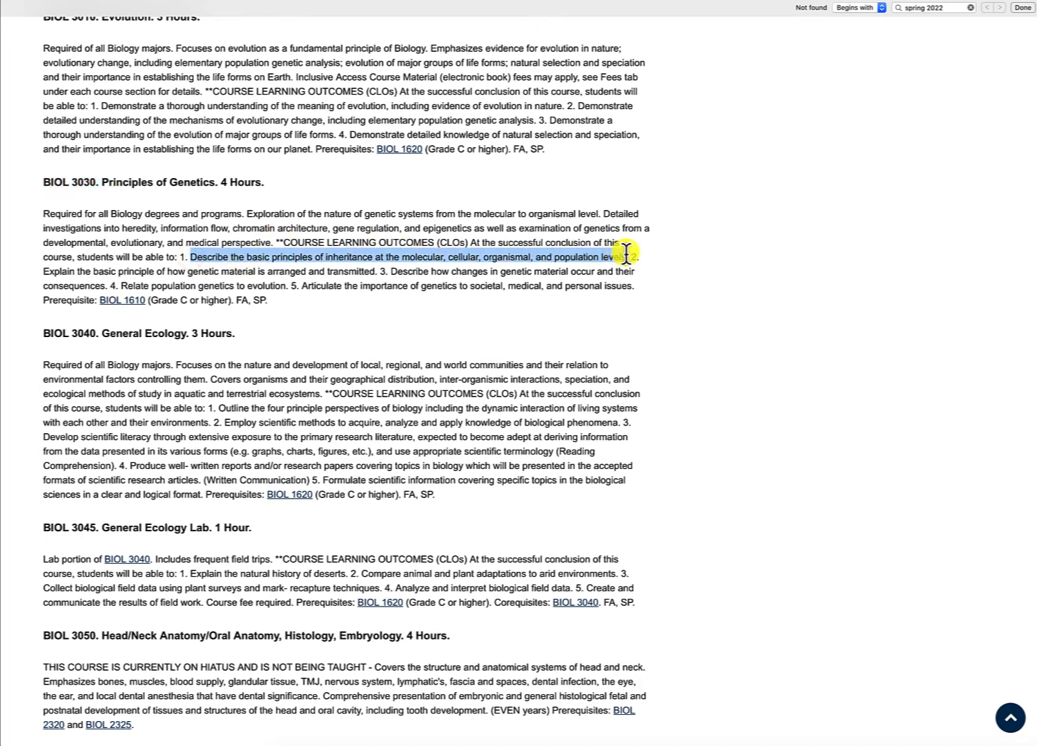
{"action": "left_click", "coordinate": [609, 2]}
{"action": "left_click", "coordinate": [380, 248]}
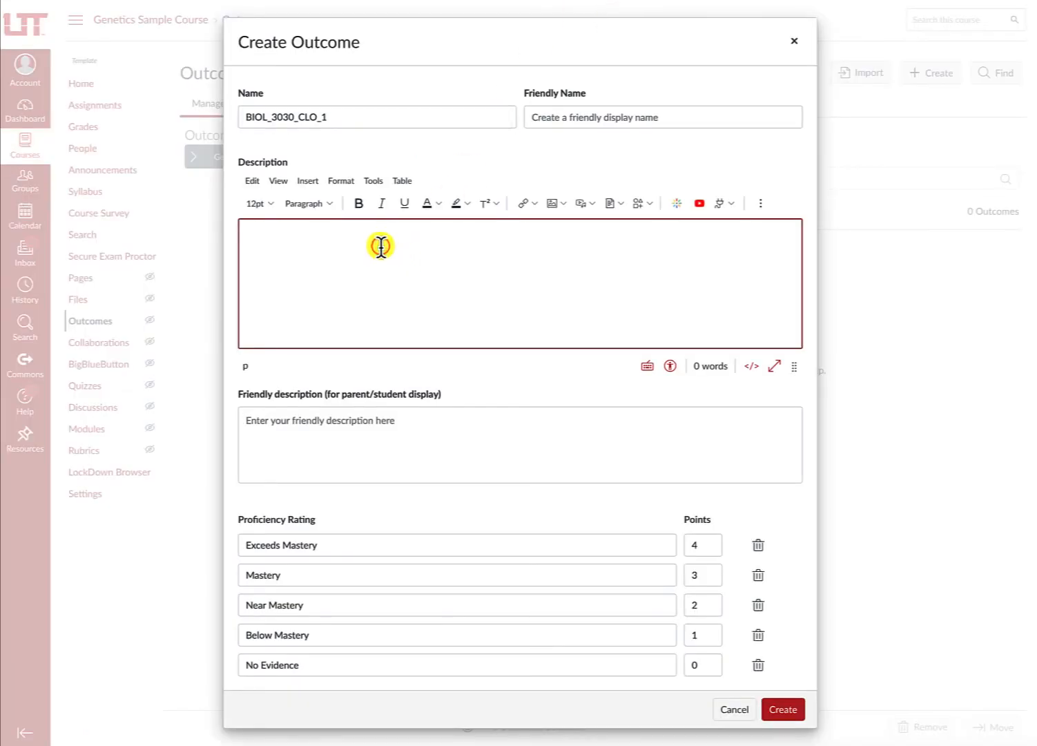
{"action": "type", "text": "Describe the basic principles of inheritance at the molecular, cellular, organismal, and population levels"}
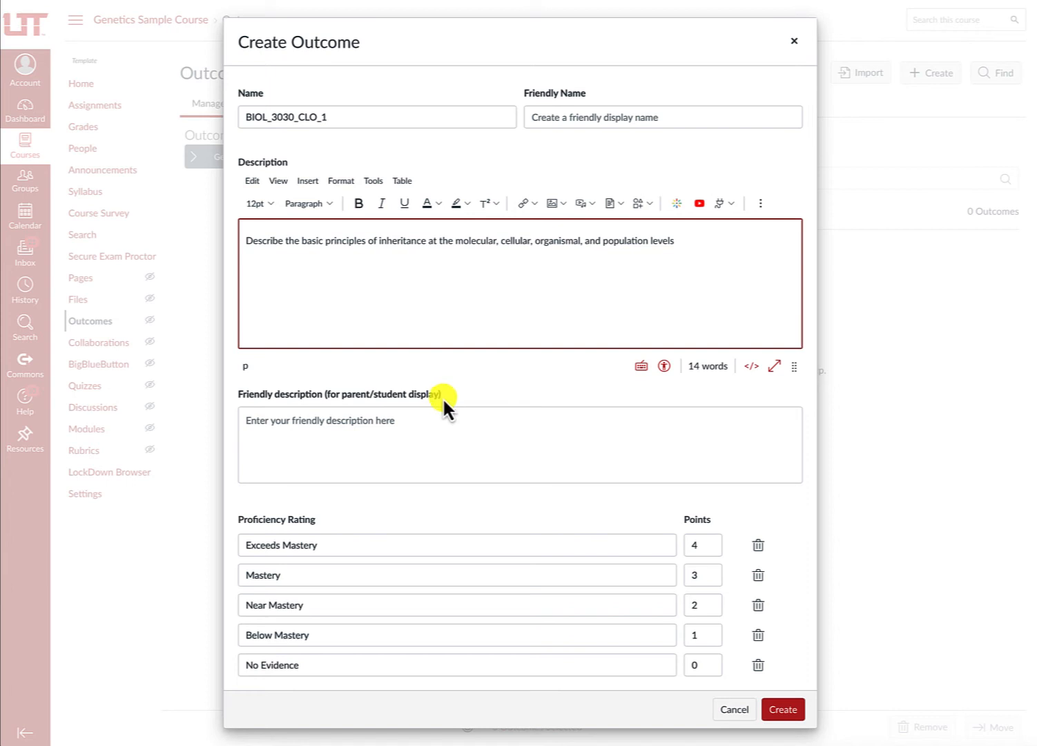
Review the outcome's proficiency ratings, mastery points, calculation method and location before checking the name and description.
{"action": "scroll", "coordinate": [443, 400], "scroll_direction": "down", "scroll_amount": 4}
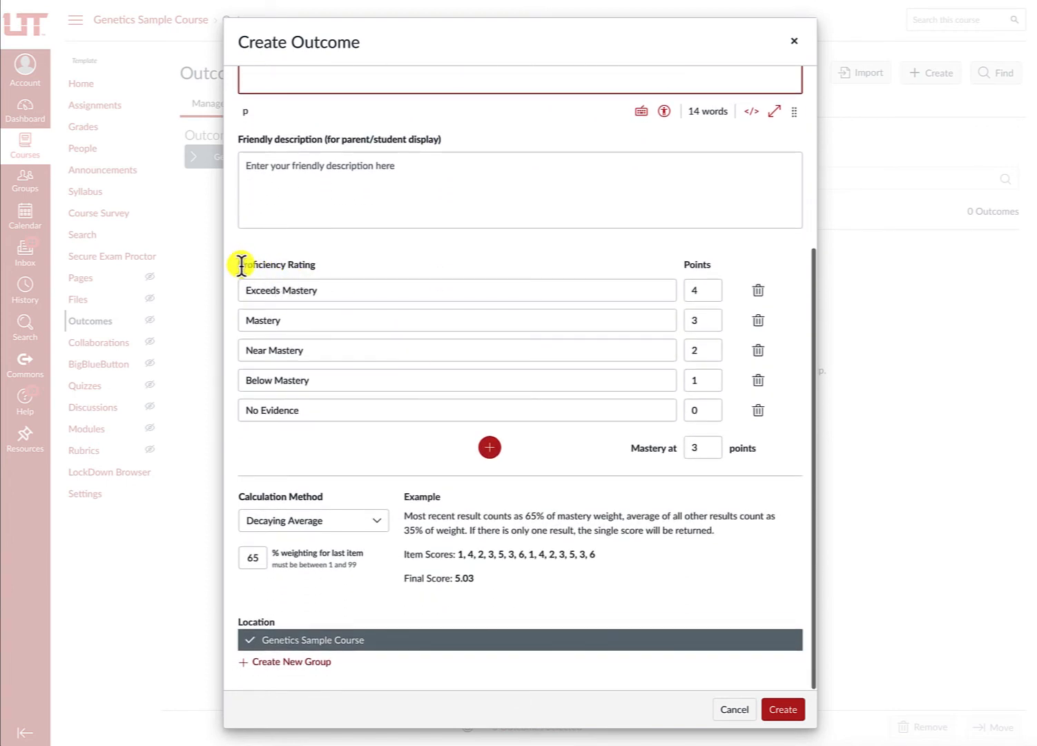
{"action": "left_click_drag", "start_coordinate": [241, 264], "coordinate": [794, 417]}
{"action": "left_click", "coordinate": [291, 259]}
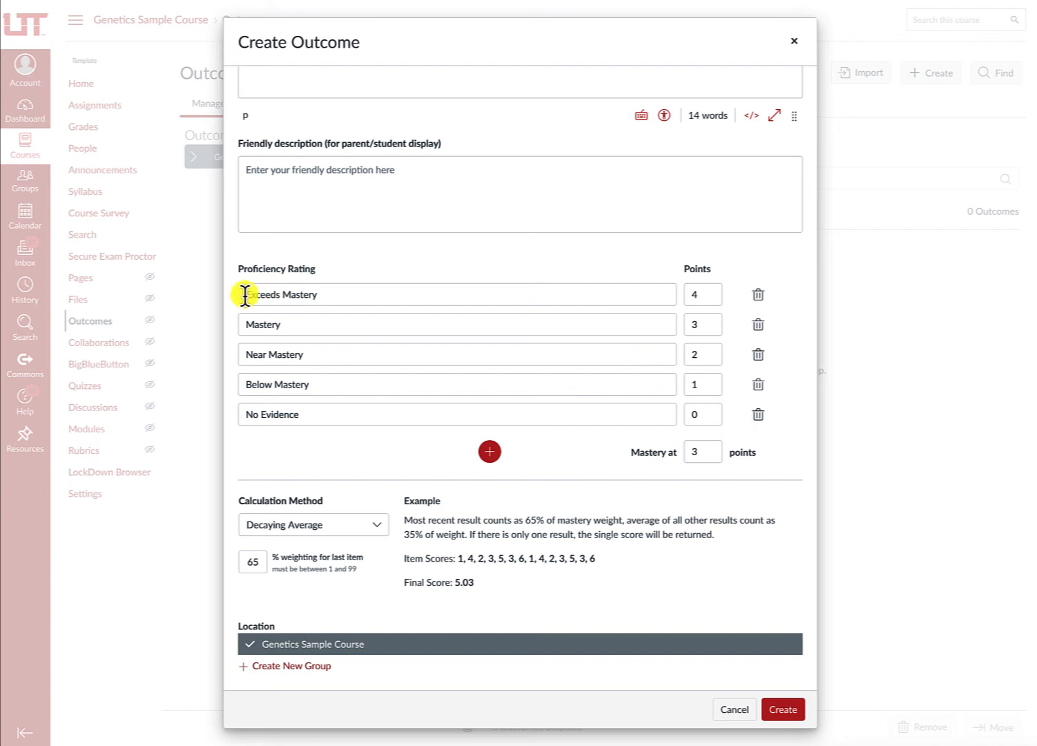
{"action": "left_click_drag", "start_coordinate": [245, 295], "coordinate": [325, 296]}
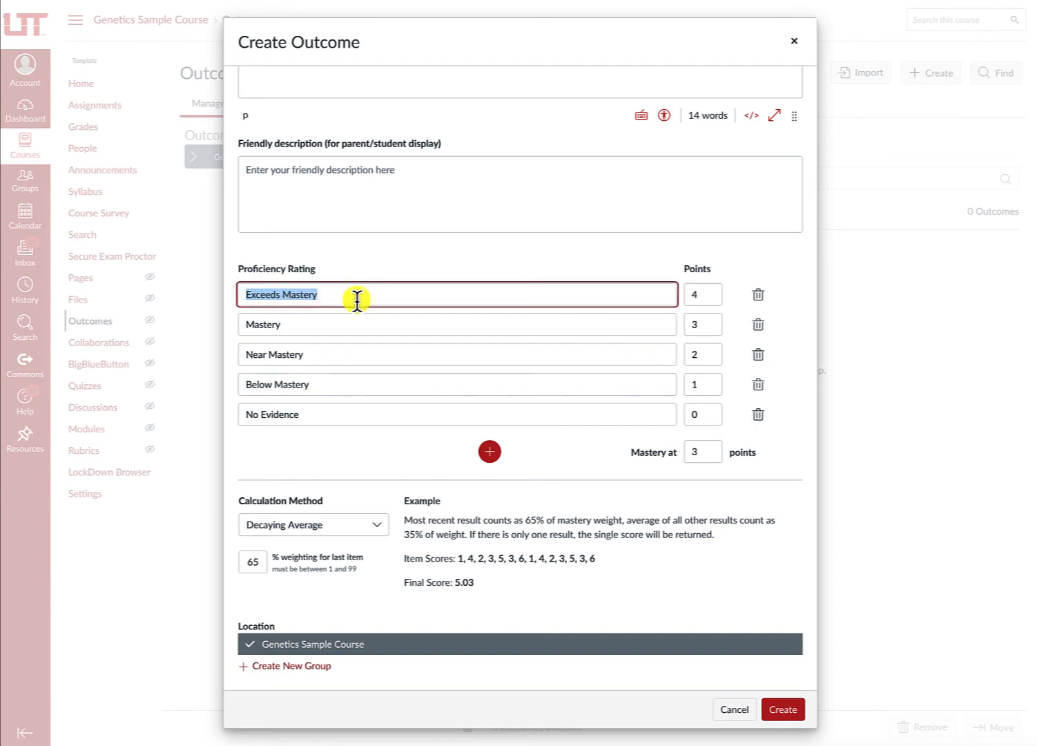
{"action": "double_click", "coordinate": [261, 324]}
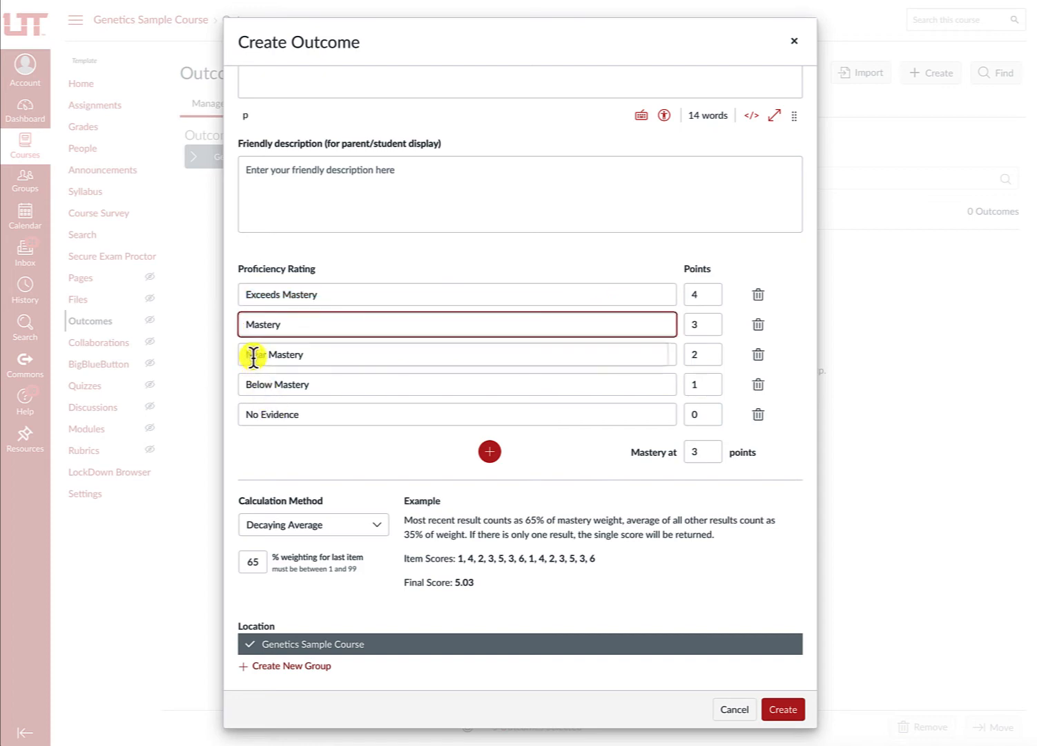
{"action": "left_click_drag", "start_coordinate": [247, 354], "coordinate": [351, 356]}
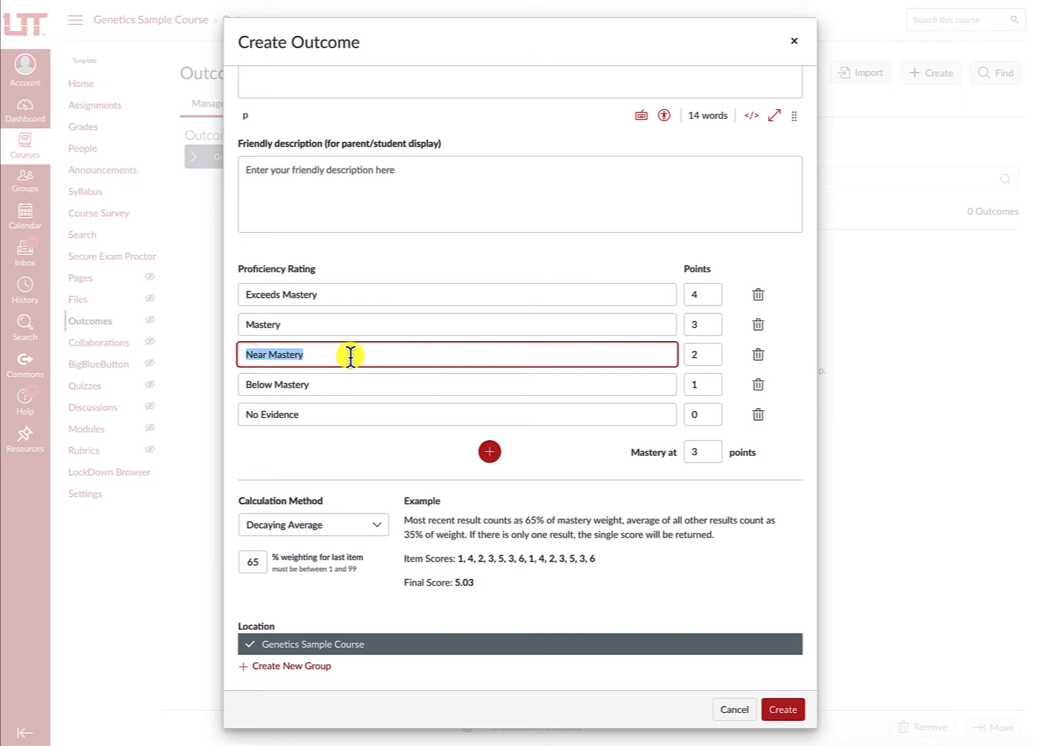
{"action": "left_click_drag", "start_coordinate": [245, 385], "coordinate": [334, 385]}
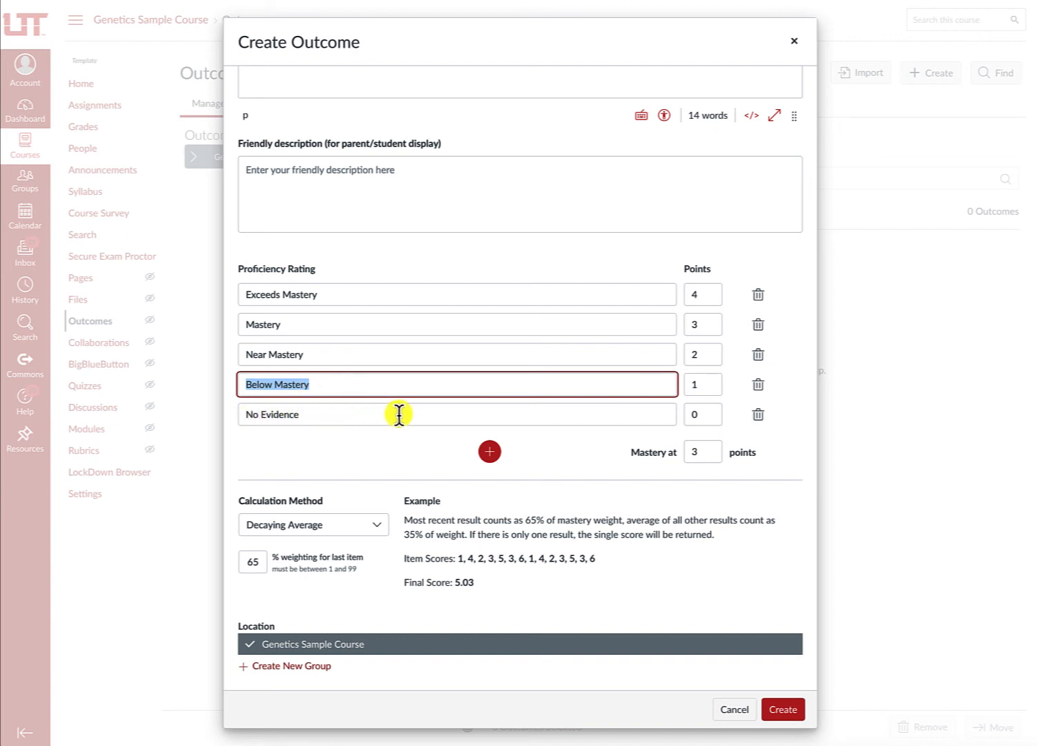
{"action": "left_click", "coordinate": [304, 454]}
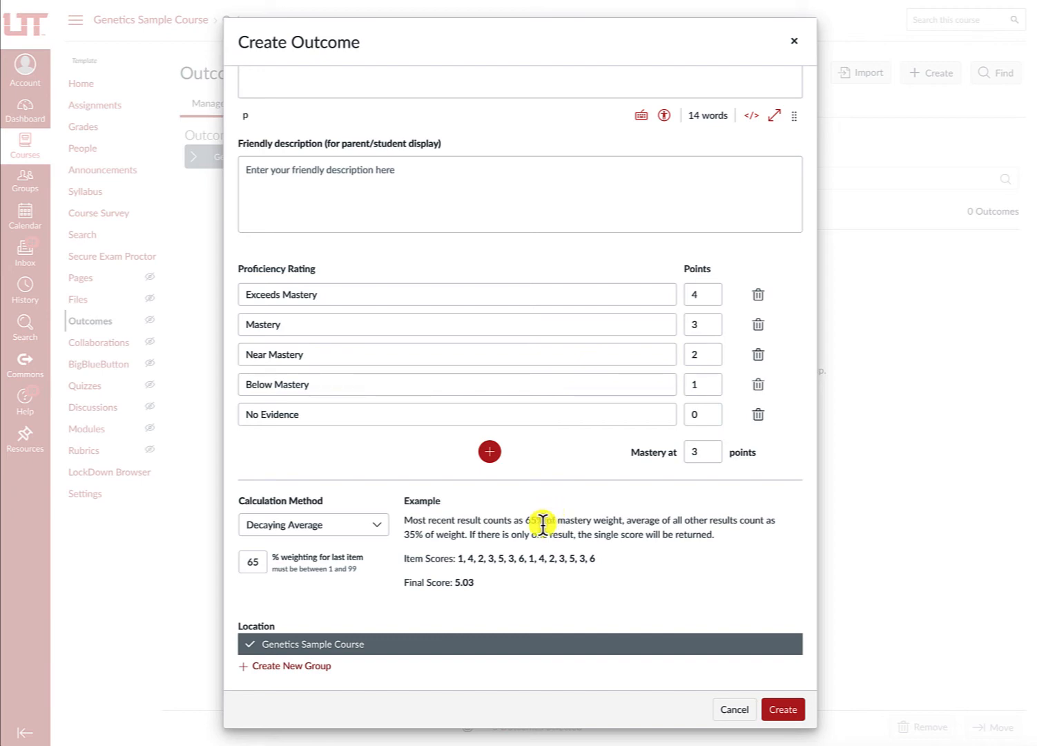
{"action": "scroll", "coordinate": [556, 409], "scroll_direction": "up", "scroll_amount": 4}
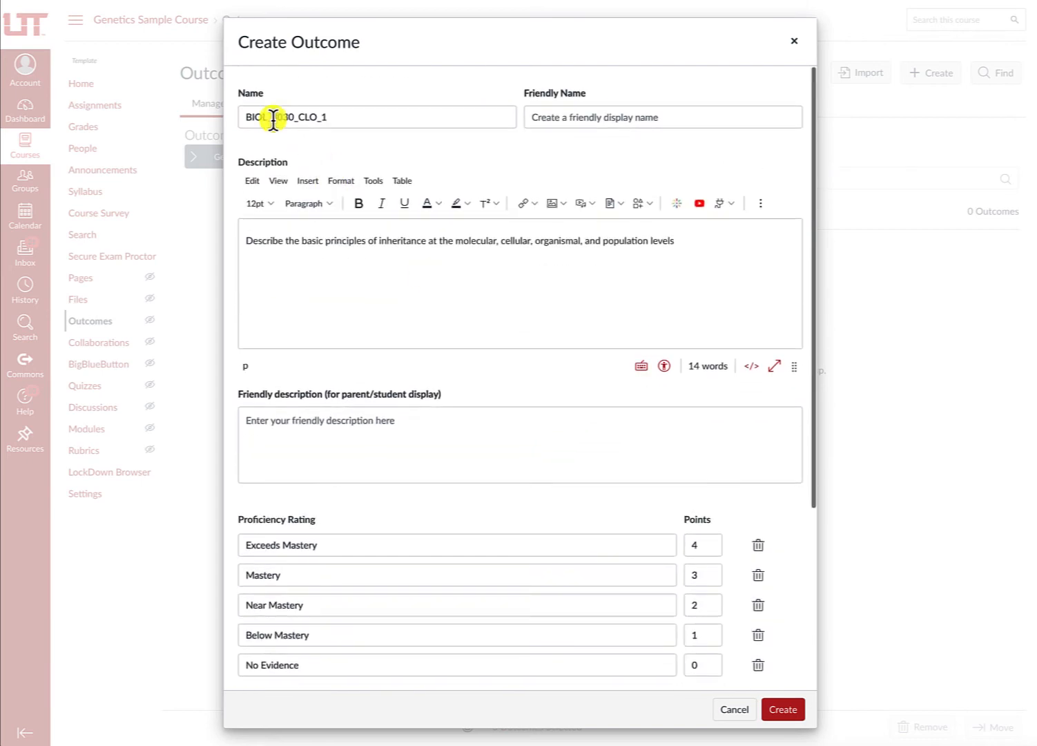
Check the new outcome's name and description against the catalog entry and create the BIOL_3030_CLO_1 outcome.
{"action": "left_click_drag", "start_coordinate": [245, 118], "coordinate": [326, 117]}
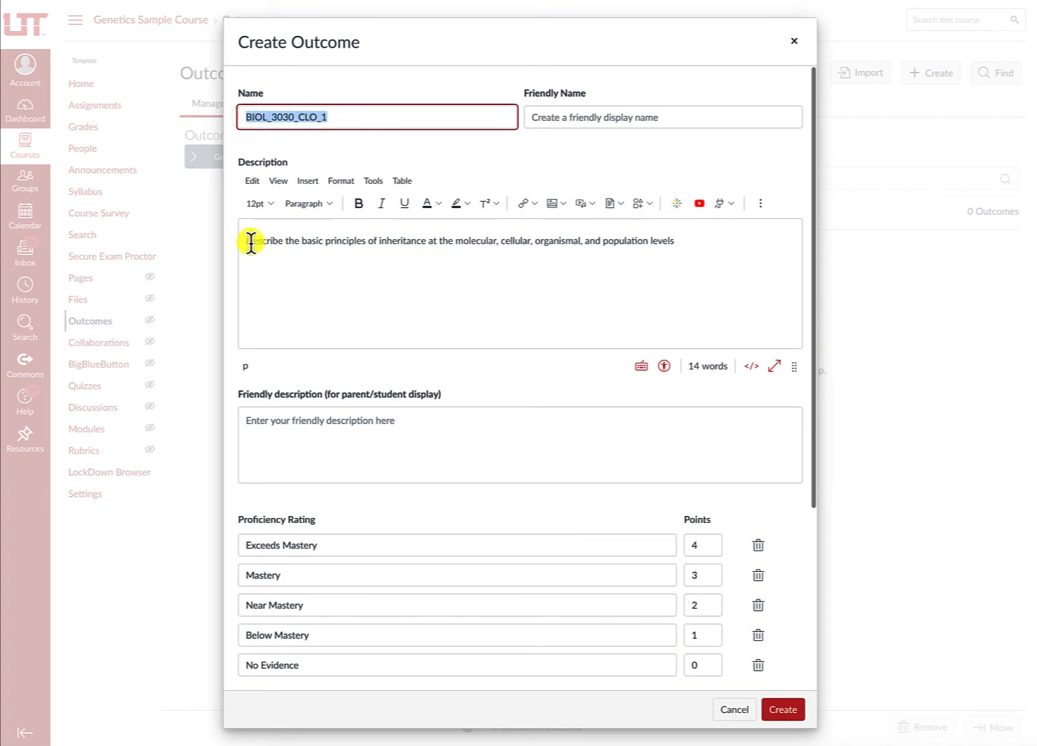
{"action": "left_click_drag", "start_coordinate": [247, 241], "coordinate": [735, 247]}
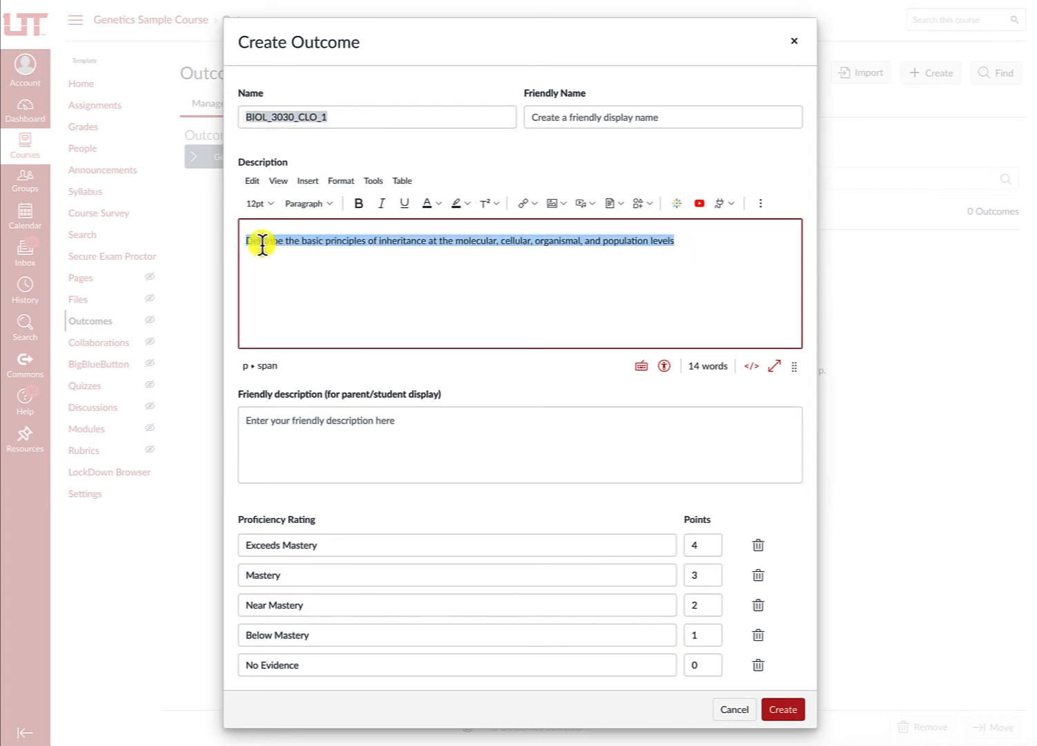
{"action": "scroll", "coordinate": [760, 518], "scroll_direction": "down", "scroll_amount": 2}
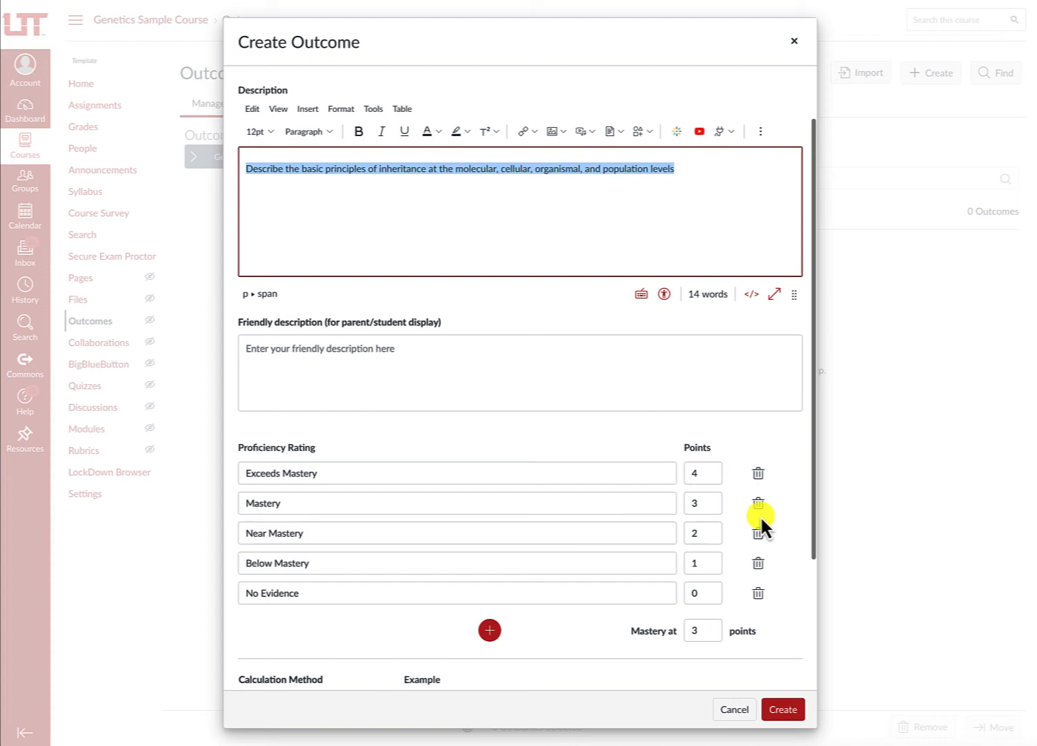
{"action": "left_click", "coordinate": [783, 709]}
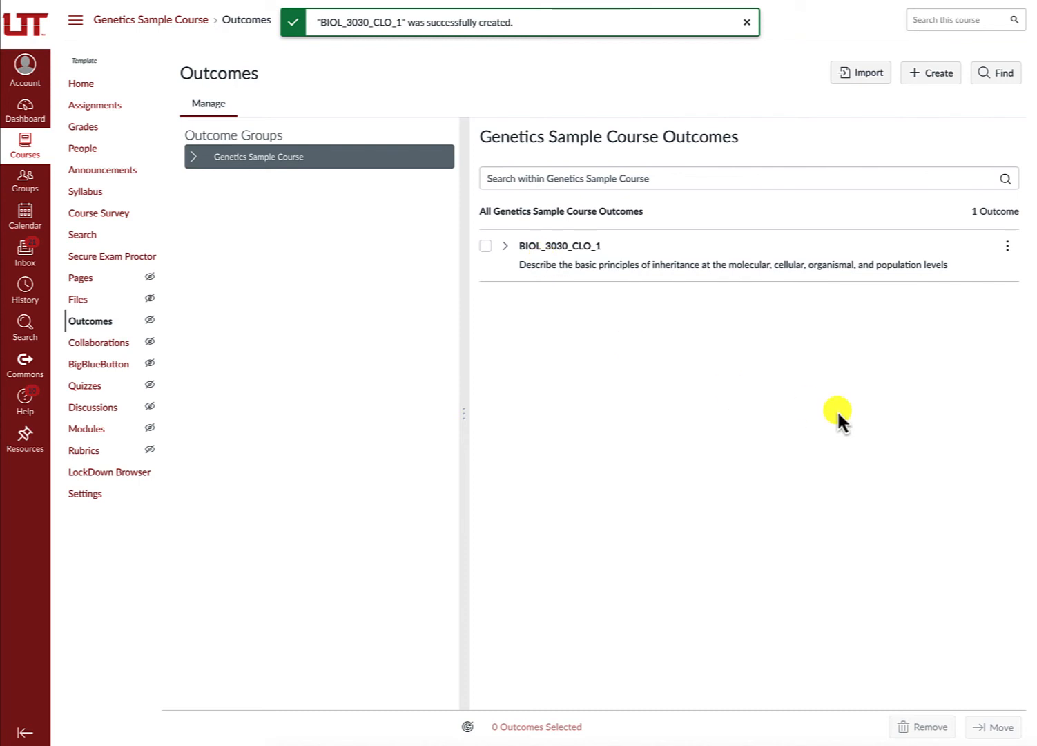
Start another outcome in the Genetics Sample Course and name it BIOL_3030_CLO_2.
{"action": "left_click", "coordinate": [934, 78]}
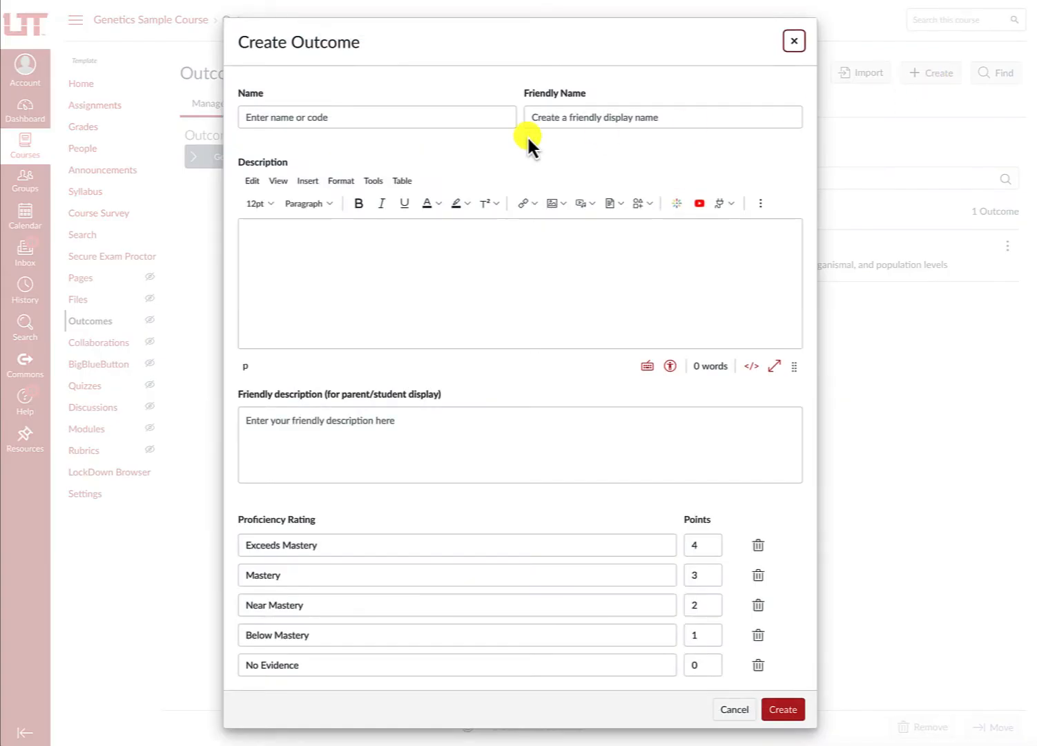
{"action": "left_click", "coordinate": [458, 121]}
{"action": "type", "text": "BIOL"}
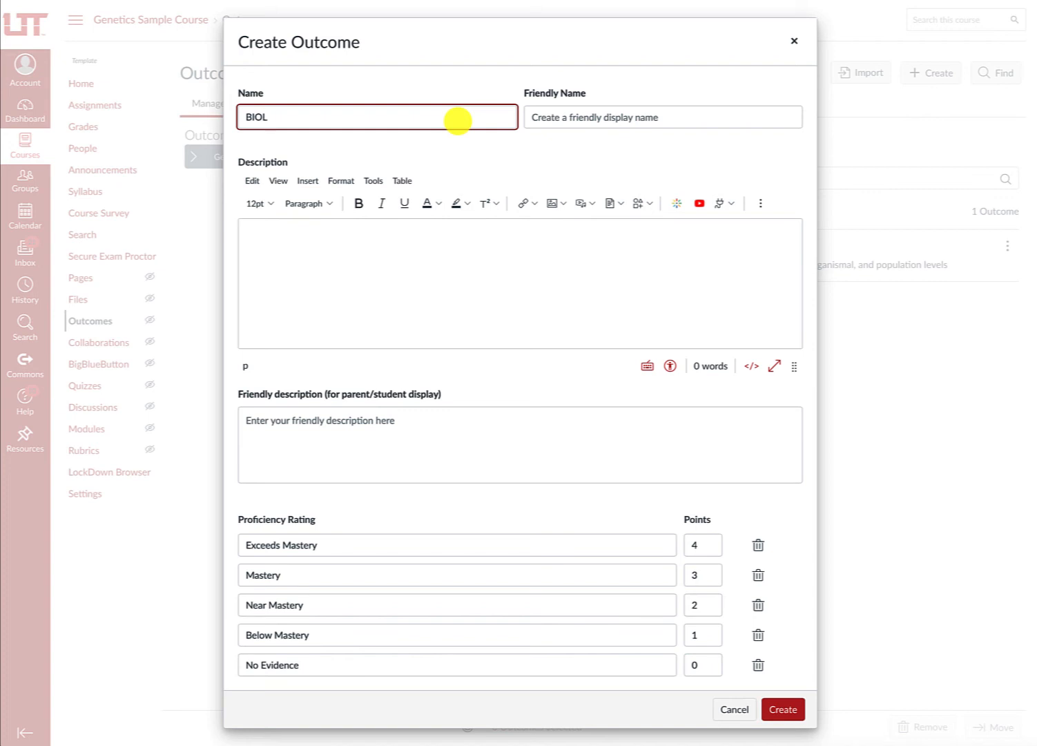
{"action": "type", "text": "_3030_CLO_2"}
Copy the catalog's second BIOL 3030 outcome, "Explain the basic principle of how genetic material is arranged and transmitted", into the description and create the outcome.
{"action": "left_click", "coordinate": [901, 1]}
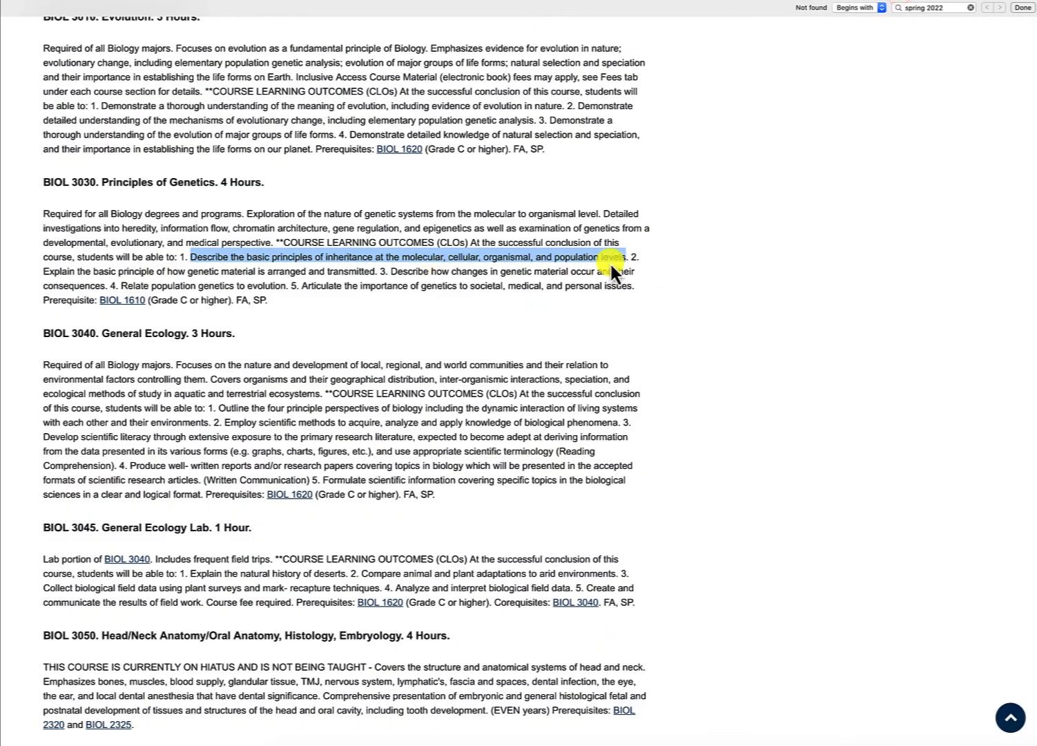
{"action": "left_click_drag", "start_coordinate": [44, 271], "coordinate": [374, 274]}
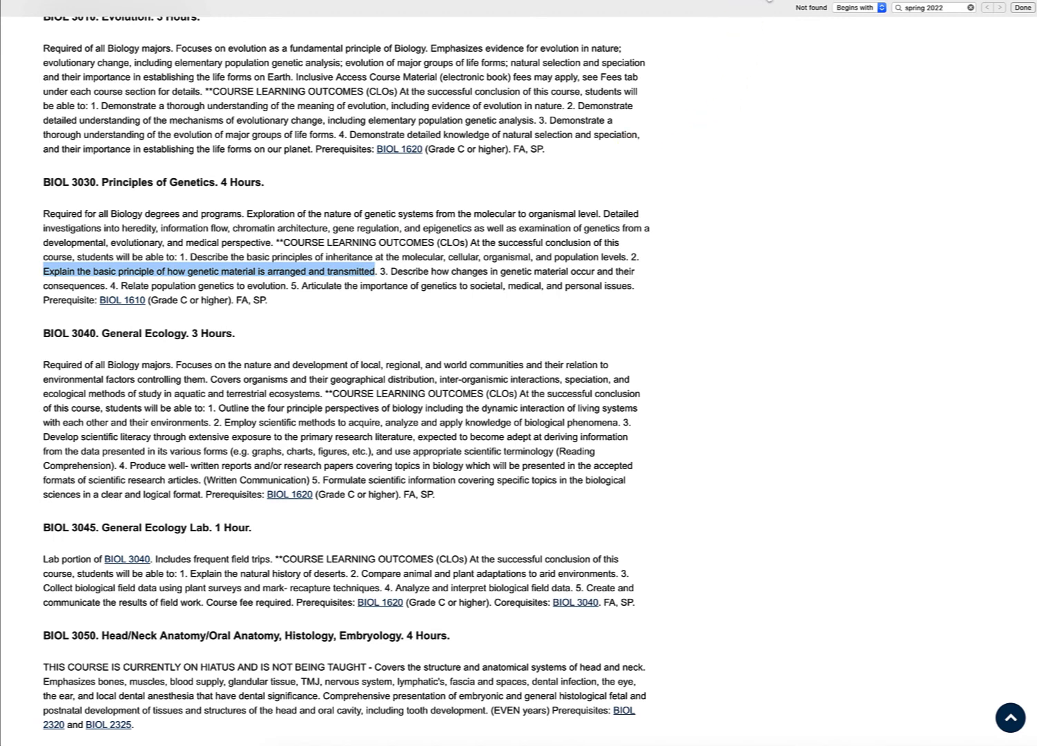
{"action": "left_click", "coordinate": [625, 2]}
{"action": "left_click", "coordinate": [408, 323]}
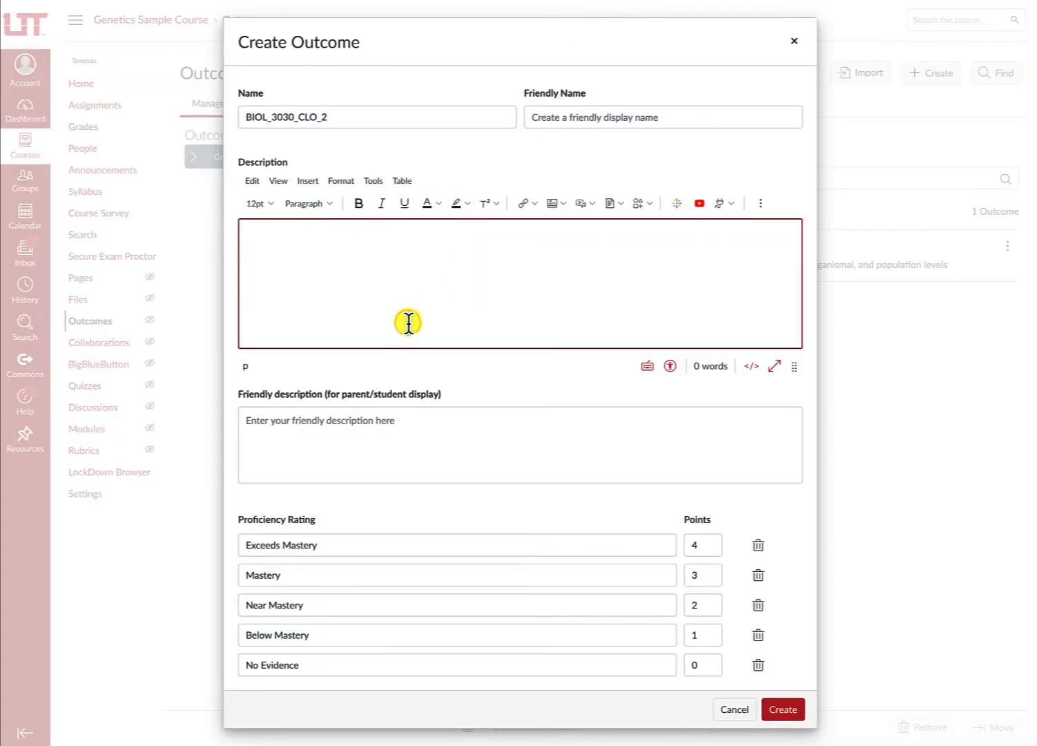
{"action": "type", "text": "Explain the basic principle of how genetic material is arranged and transmitted"}
{"action": "scroll", "coordinate": [759, 622], "scroll_direction": "down", "scroll_amount": 2}
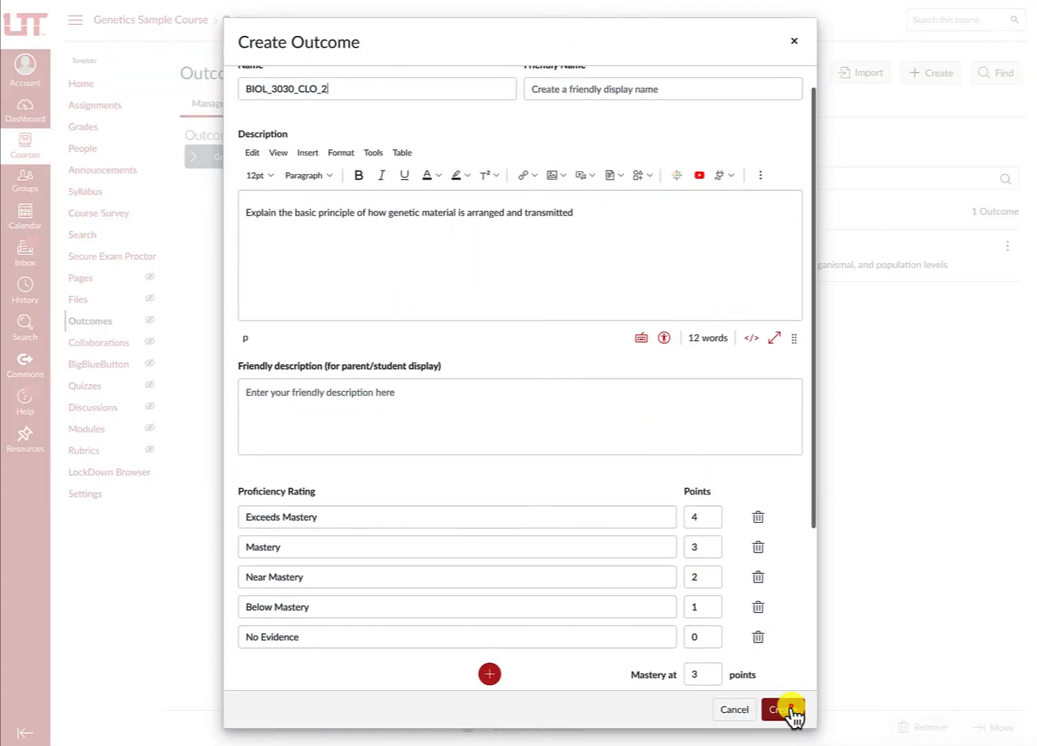
{"action": "left_click", "coordinate": [786, 709]}
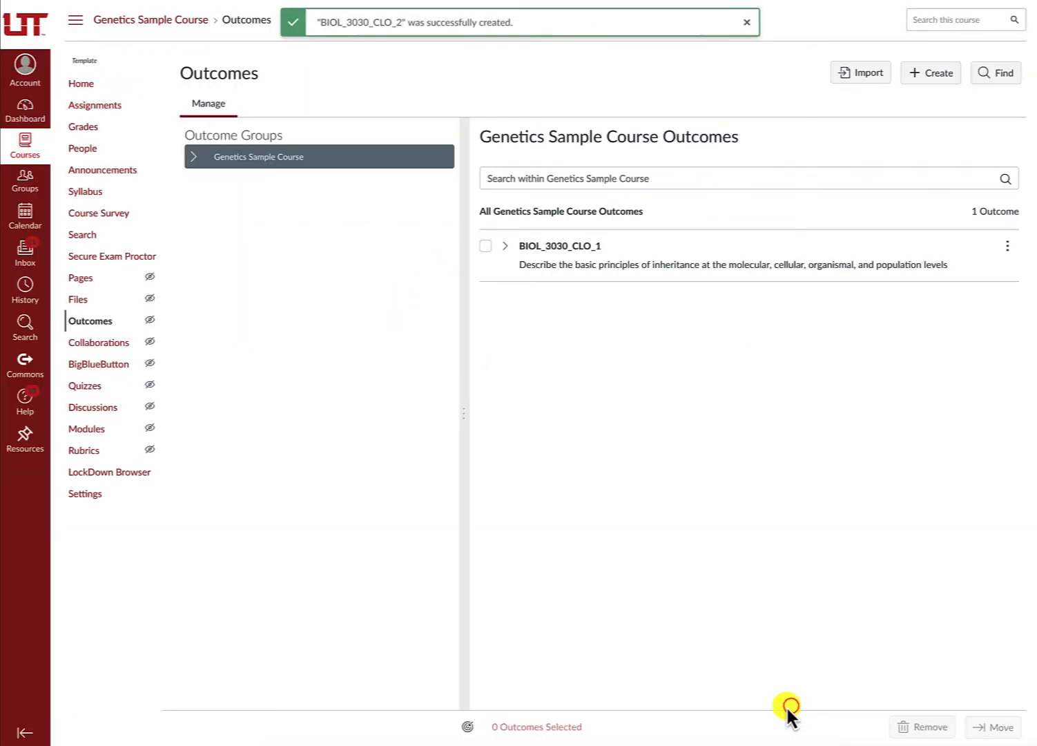
Create outcome BIOL_3030_CLO_3 with the catalog's third learning outcome, "Describe how changes in genetic material occur and their consequences", as its description.
{"action": "left_click", "coordinate": [929, 73]}
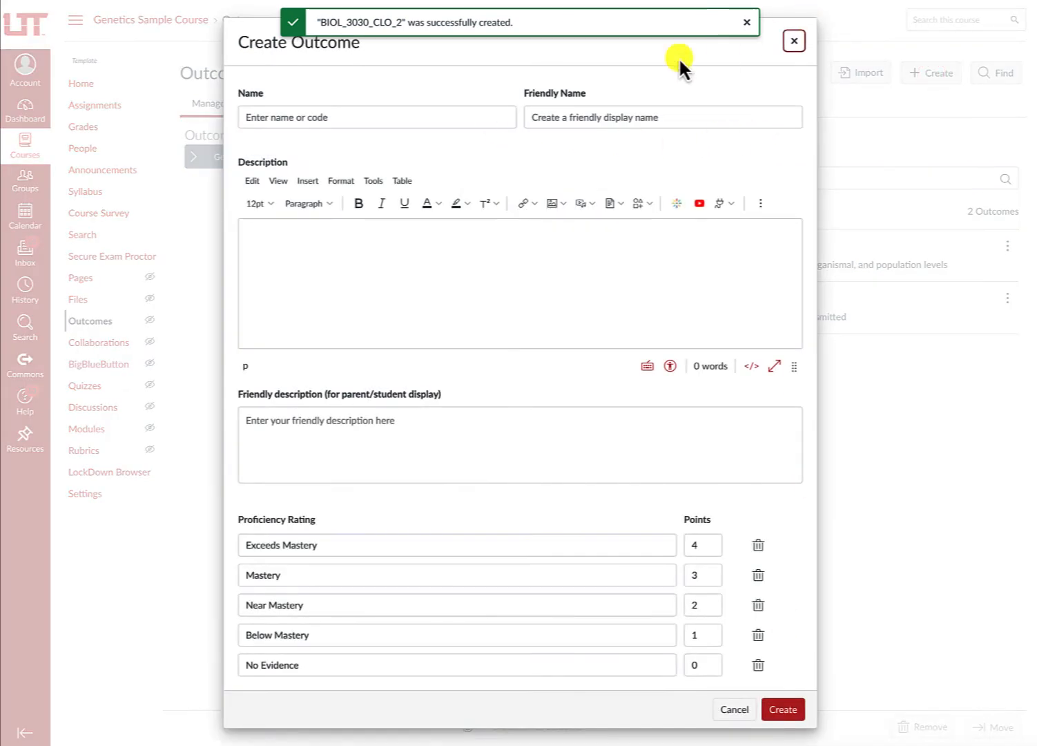
{"action": "left_click", "coordinate": [479, 116]}
{"action": "type", "text": "BIOL_3030_CLO_3"}
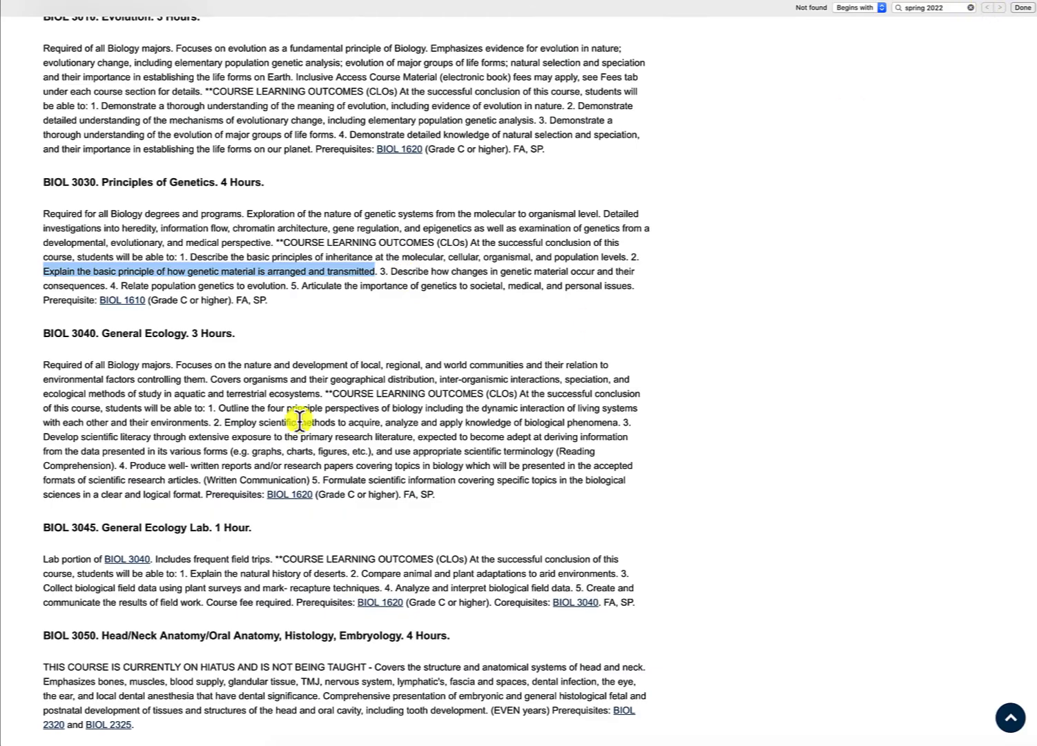
{"action": "left_click_drag", "start_coordinate": [391, 271], "coordinate": [103, 285]}
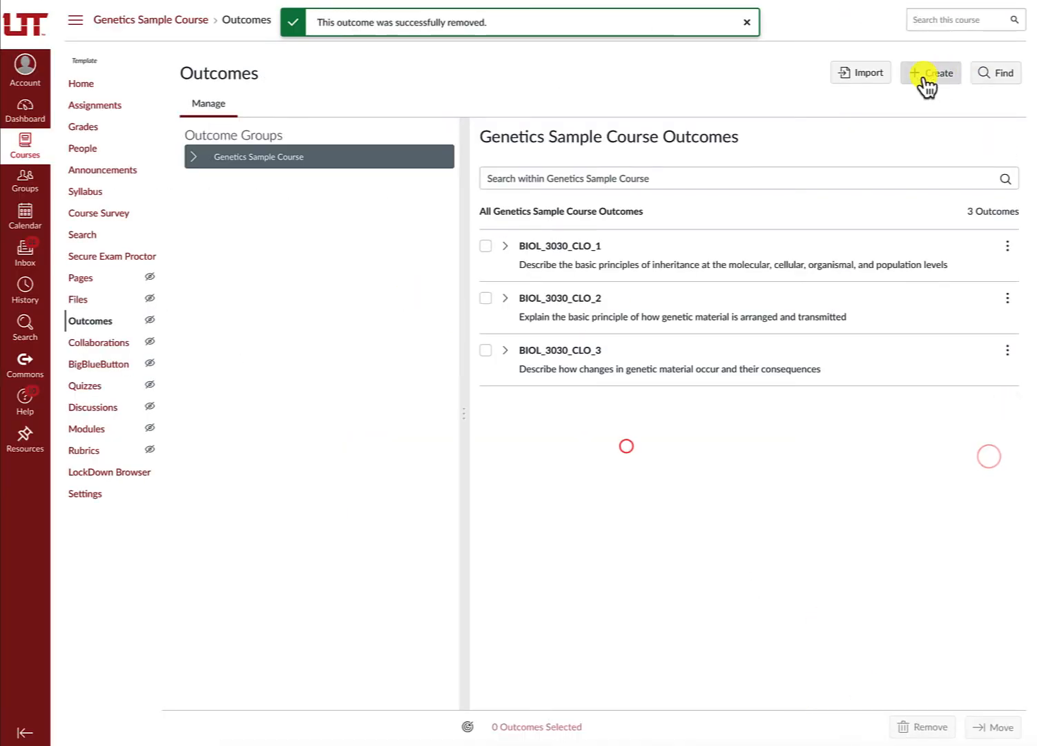
Create outcome BIOL_3030_CLO_4 with the catalog's fourth learning outcome, "Relate population genetics to evolution", as its description.
{"action": "left_click", "coordinate": [924, 77]}
{"action": "left_click", "coordinate": [492, 110]}
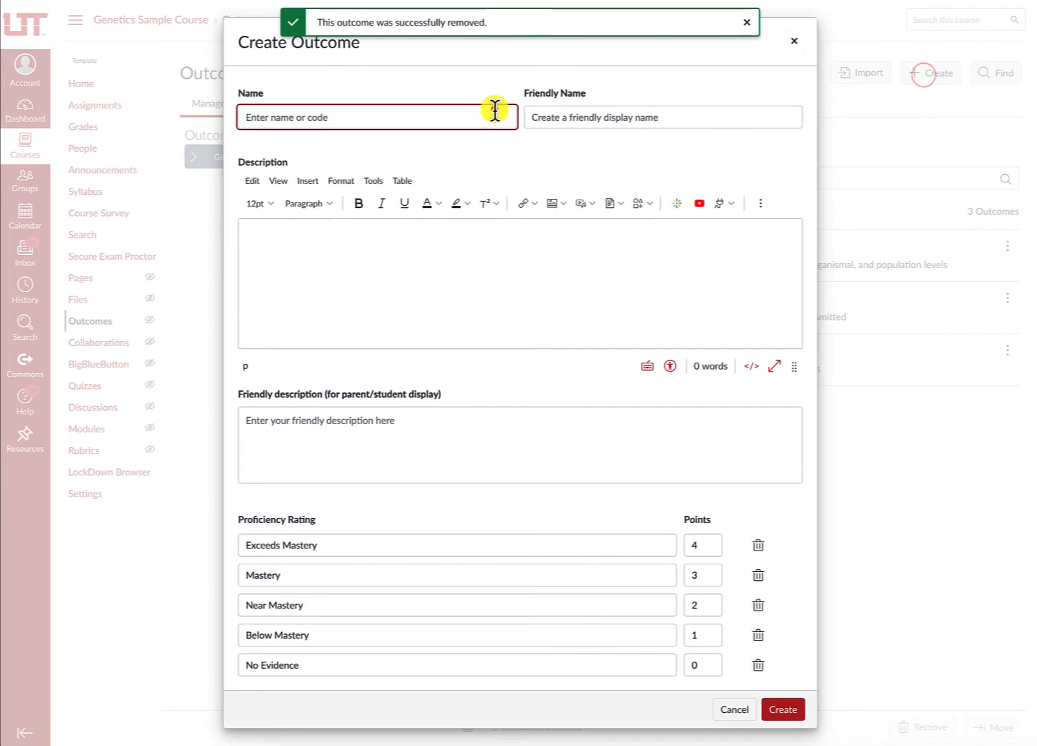
{"action": "type", "text": "BIOL_3030_CLO_4"}
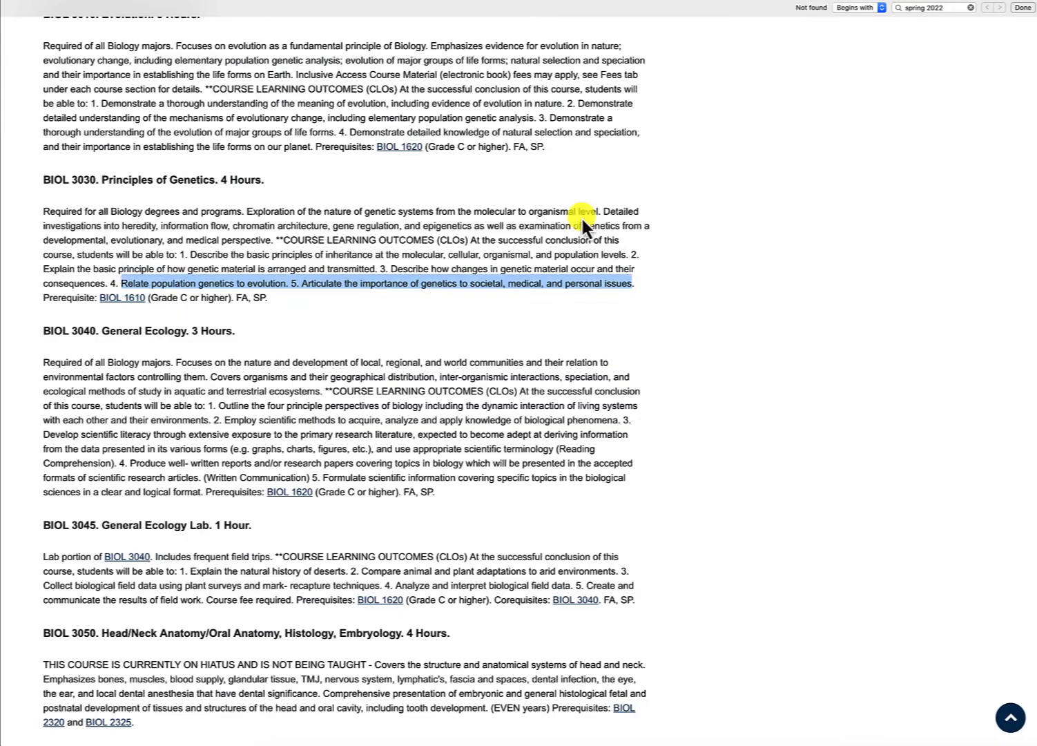
{"action": "left_click_drag", "start_coordinate": [121, 283], "coordinate": [285, 283]}
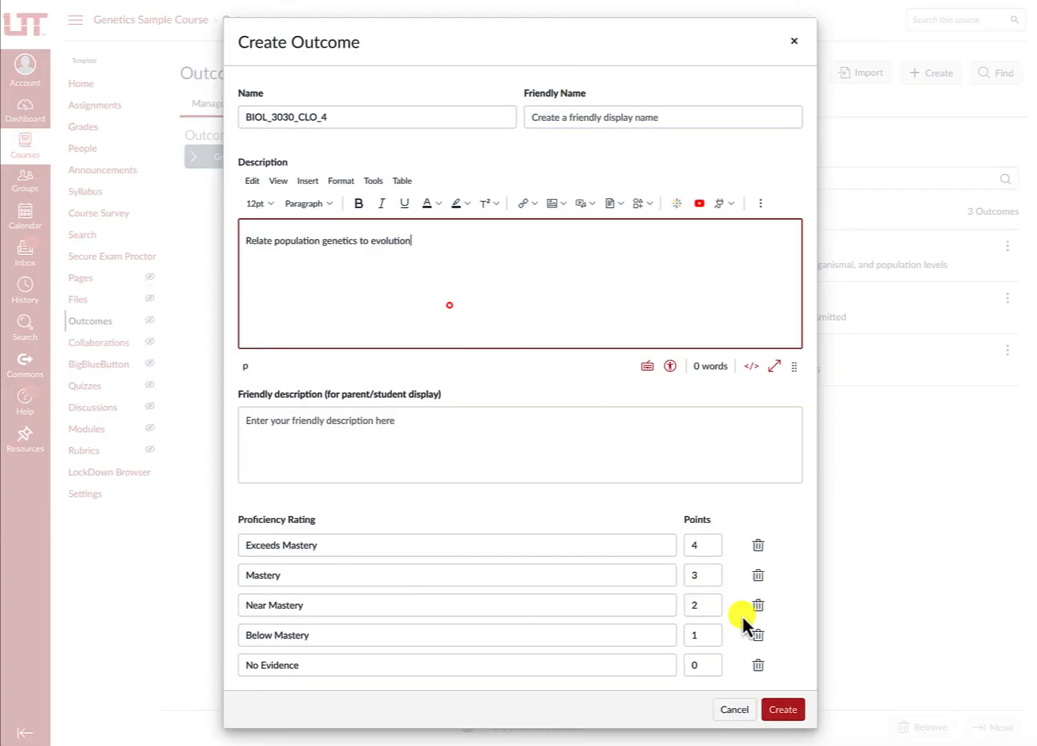
{"action": "left_click", "coordinate": [784, 709]}
Create outcome BIOL_3030_CLO_5 with the catalog's fifth learning outcome, "Articulate the importance of genetics to societal, medical, and personal issues", as its description.
{"action": "left_click", "coordinate": [925, 72]}
{"action": "left_click", "coordinate": [414, 116]}
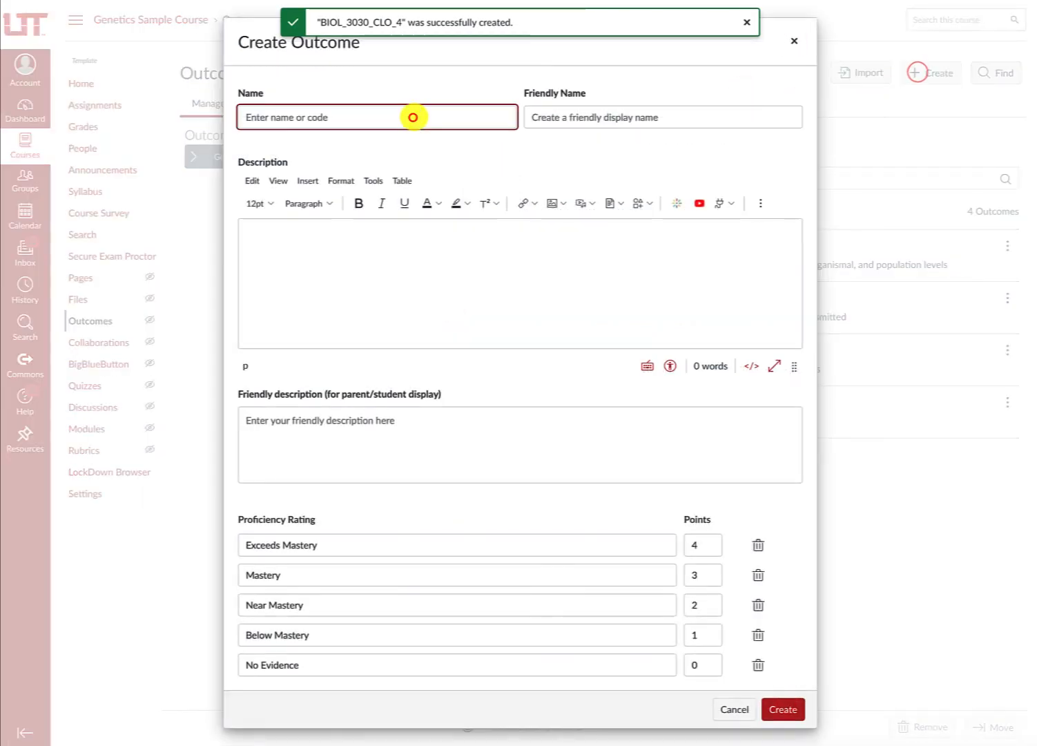
{"action": "type", "text": "BIOL_3030_CLO_5"}
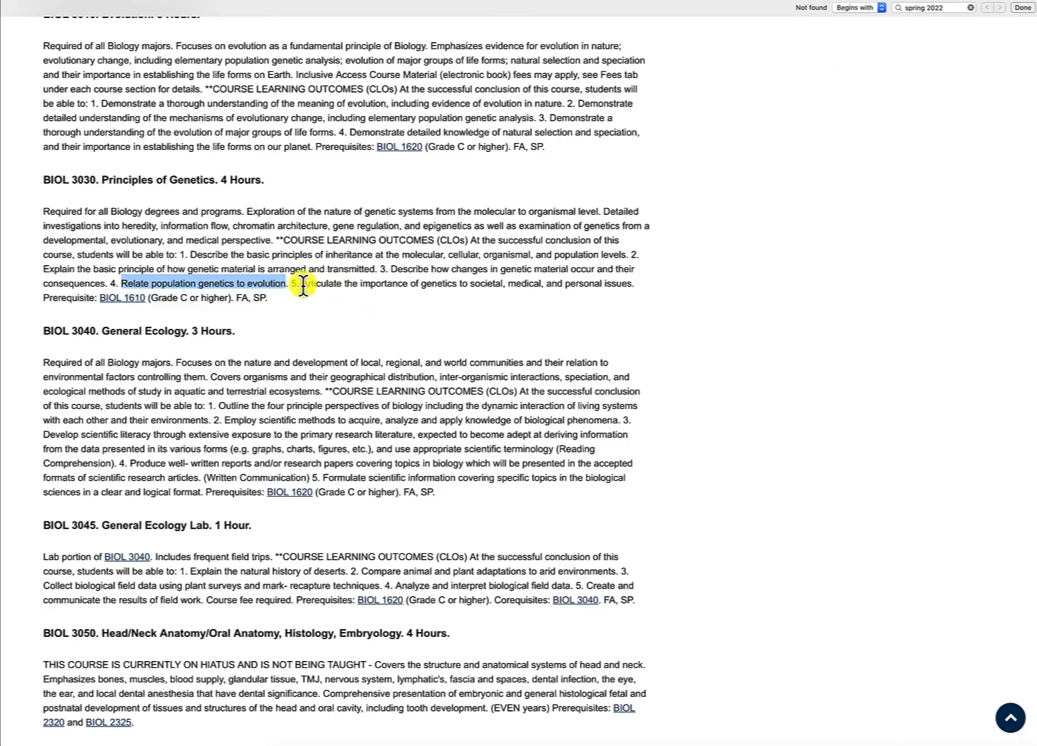
{"action": "left_click_drag", "start_coordinate": [303, 283], "coordinate": [633, 283]}
{"action": "key", "text": "ctrl+c"}
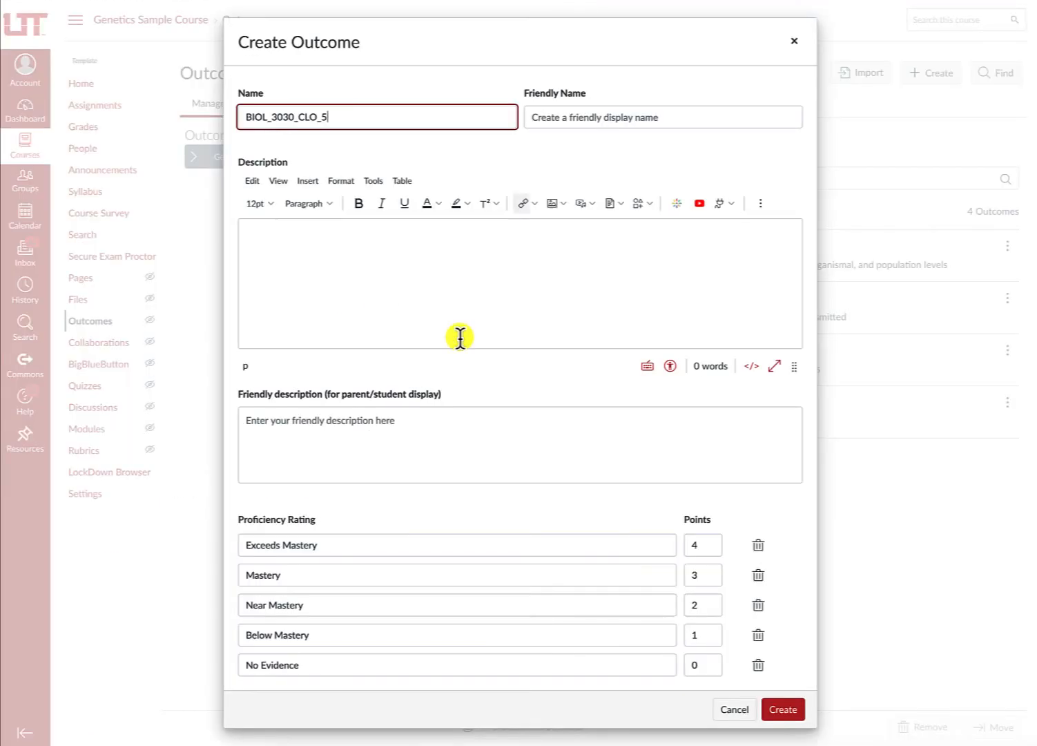
{"action": "left_click", "coordinate": [460, 339]}
{"action": "key", "text": "ctrl+v"}
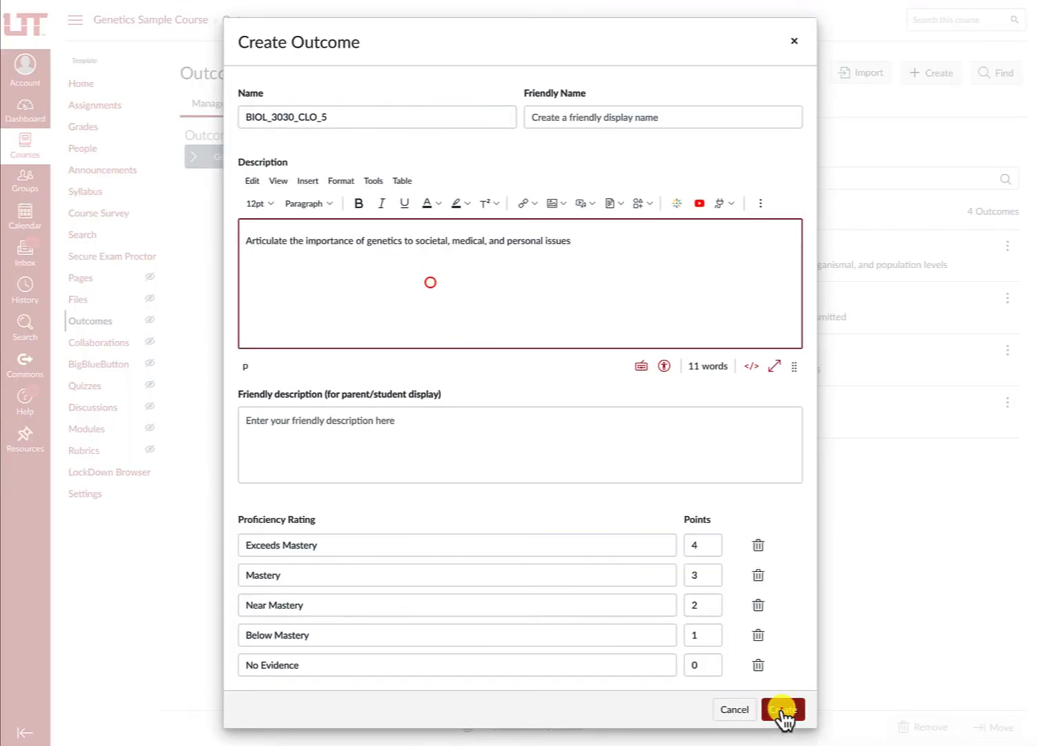
{"action": "left_click", "coordinate": [782, 709]}
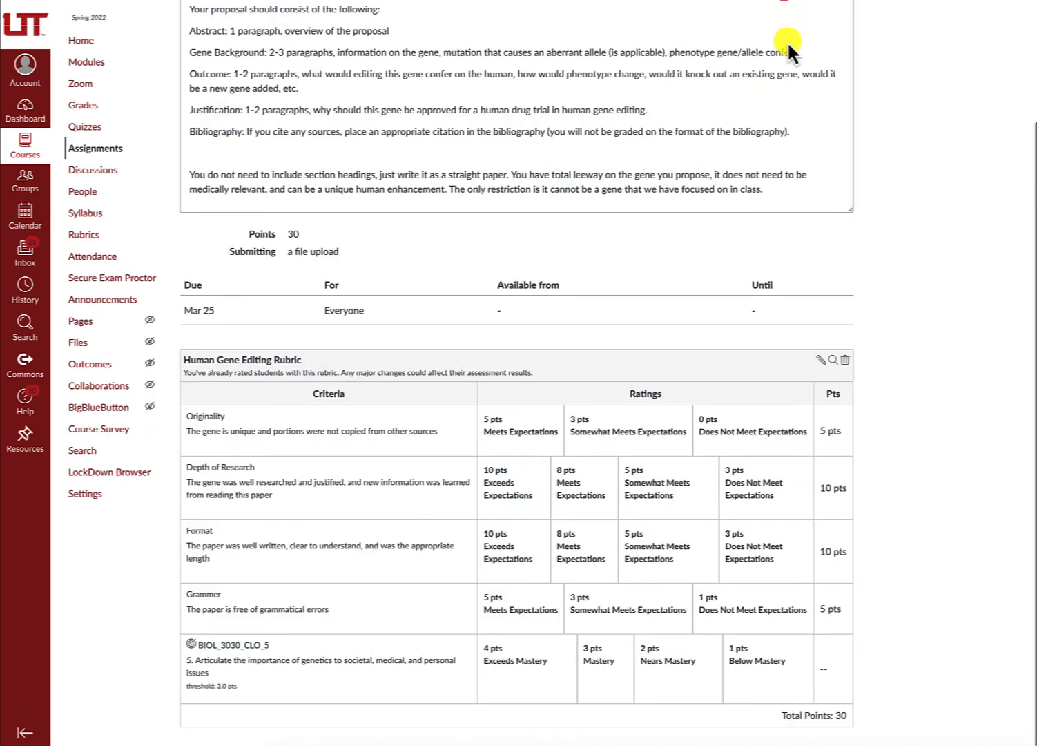
Examine the Human Gene Editing assignment and the BIOL_3030_CLO_5 criterion in its rubric, and return to the Genetics Sample Course outcomes.
{"action": "scroll", "coordinate": [628, 254], "scroll_direction": "up", "scroll_amount": 3}
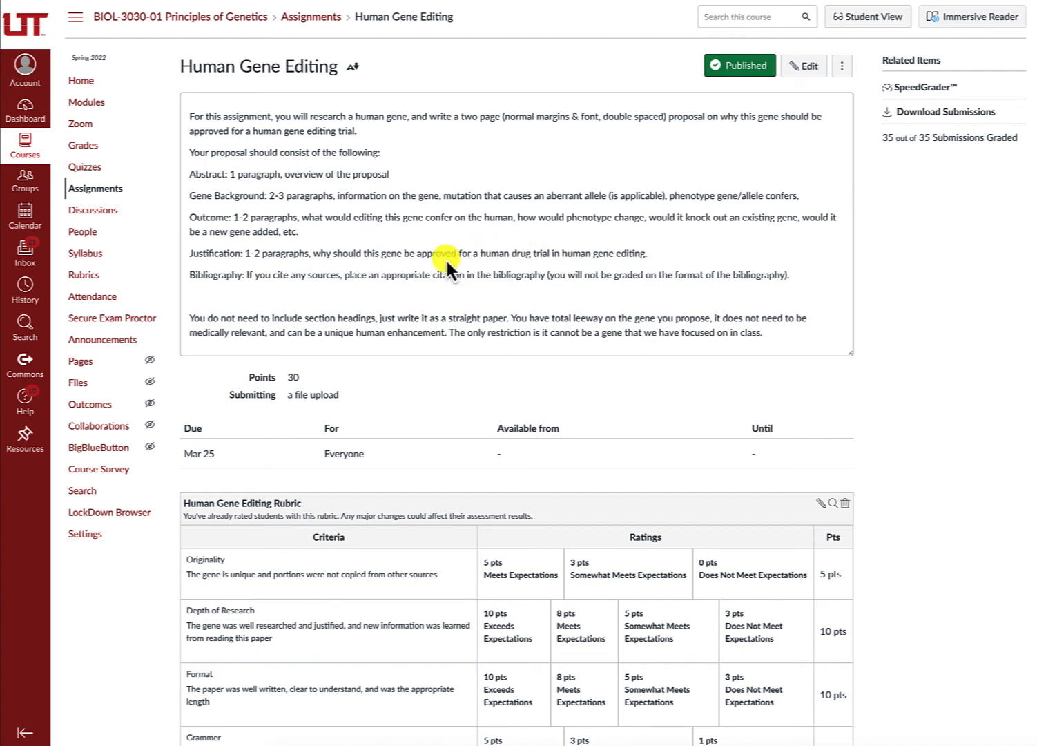
{"action": "scroll", "coordinate": [446, 258], "scroll_direction": "down", "scroll_amount": 2}
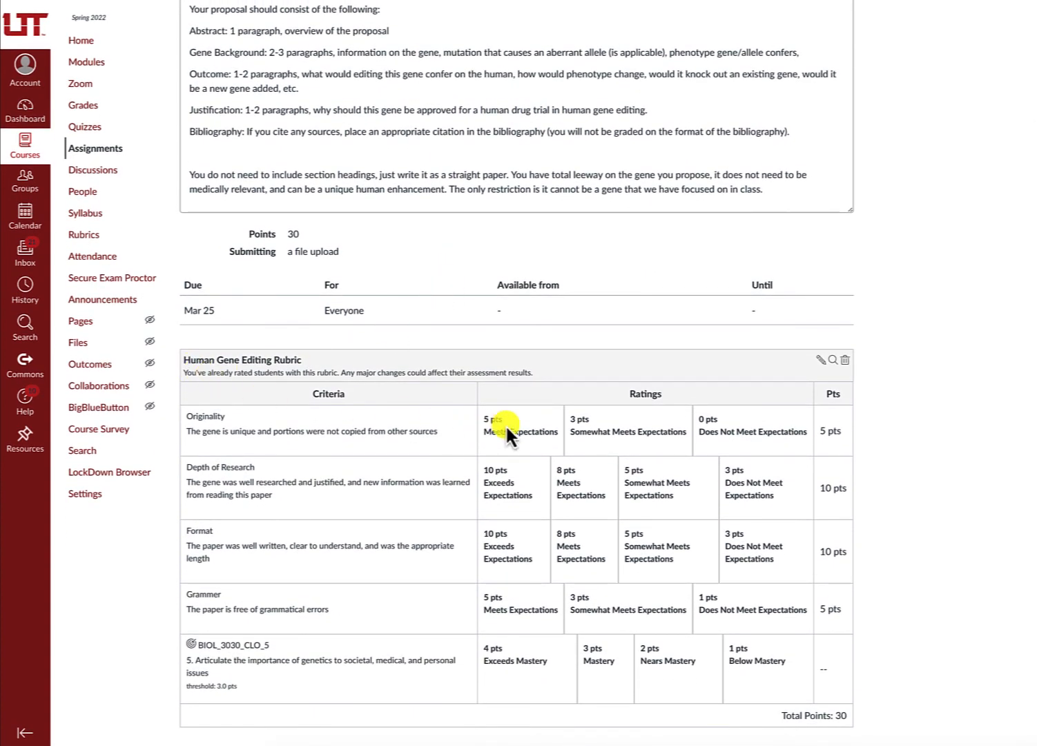
{"action": "left_click", "coordinate": [198, 647]}
{"action": "left_click_drag", "start_coordinate": [210, 646], "coordinate": [840, 666]}
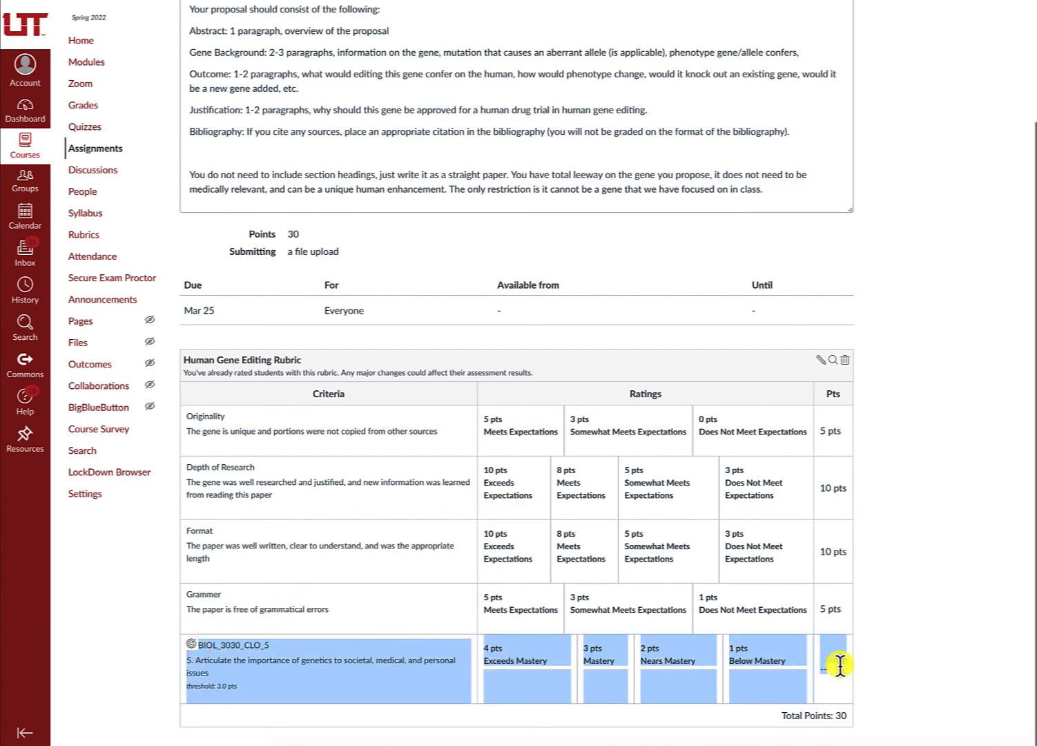
{"action": "left_click", "coordinate": [373, 661]}
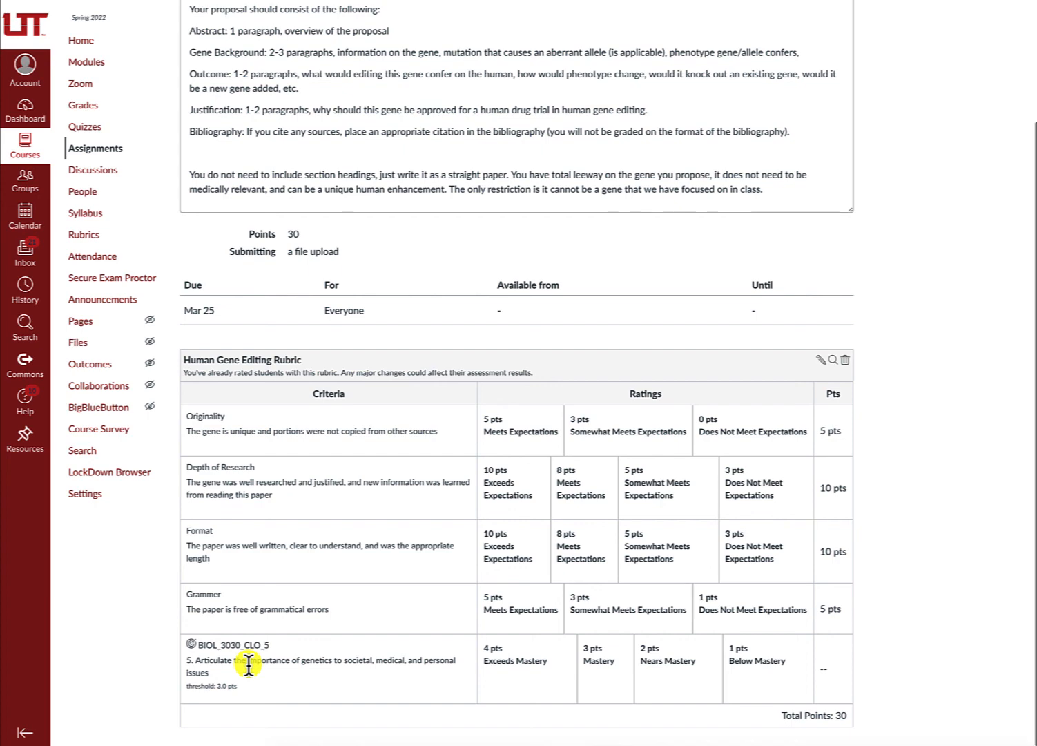
{"action": "scroll", "coordinate": [270, 500], "scroll_direction": "up", "scroll_amount": 1}
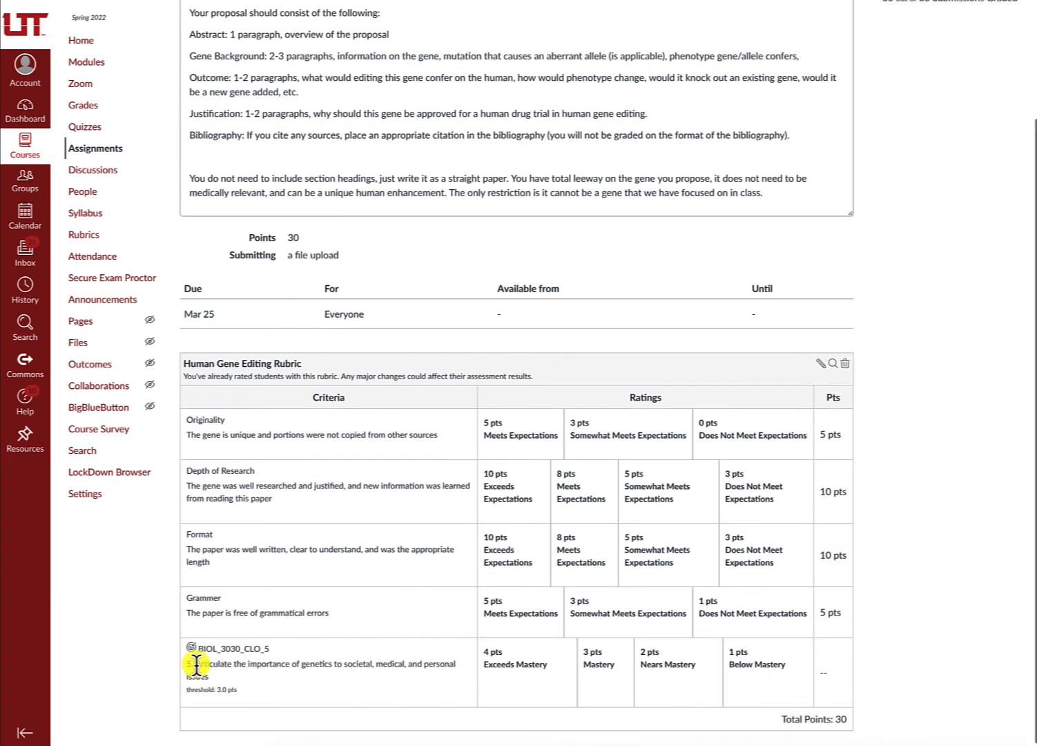
{"action": "scroll", "coordinate": [194, 660], "scroll_direction": "up", "scroll_amount": 1}
{"action": "left_click_drag", "start_coordinate": [195, 662], "coordinate": [224, 683]}
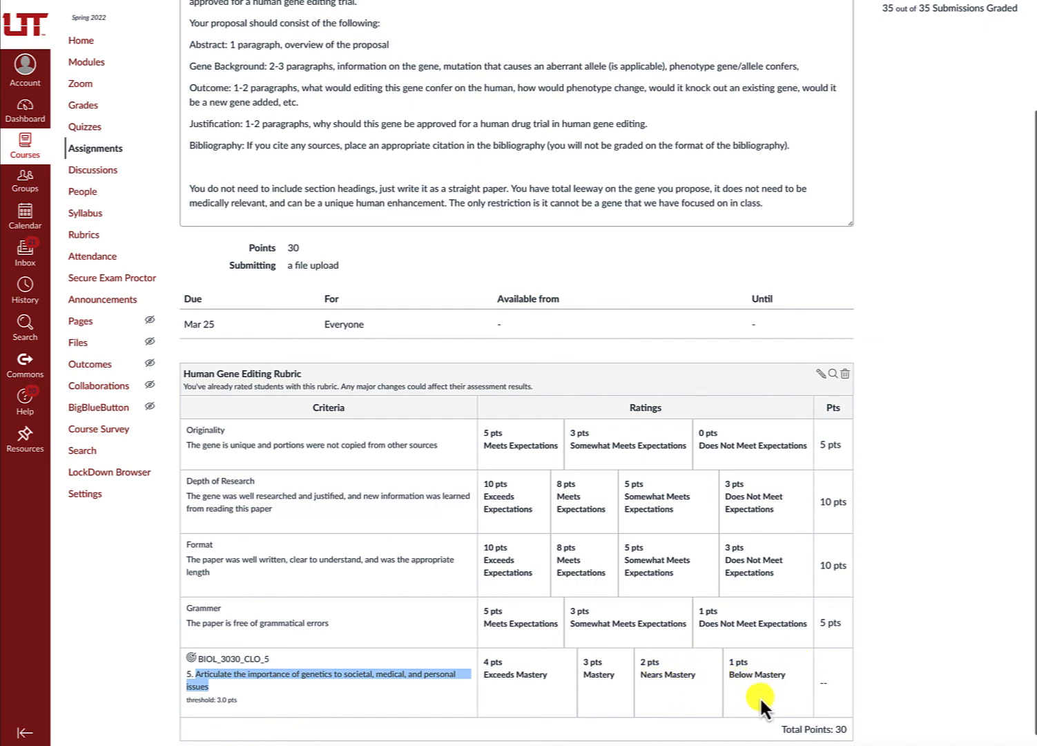
{"action": "scroll", "coordinate": [703, 683], "scroll_direction": "down", "scroll_amount": 1}
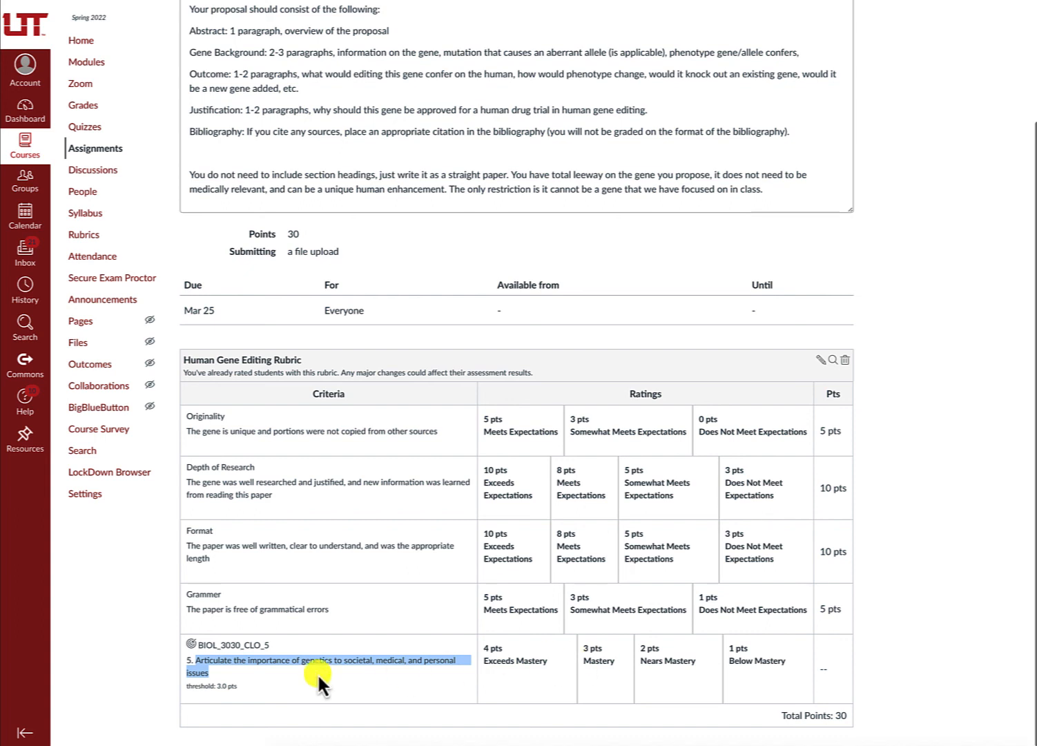
{"action": "left_click", "coordinate": [196, 660]}
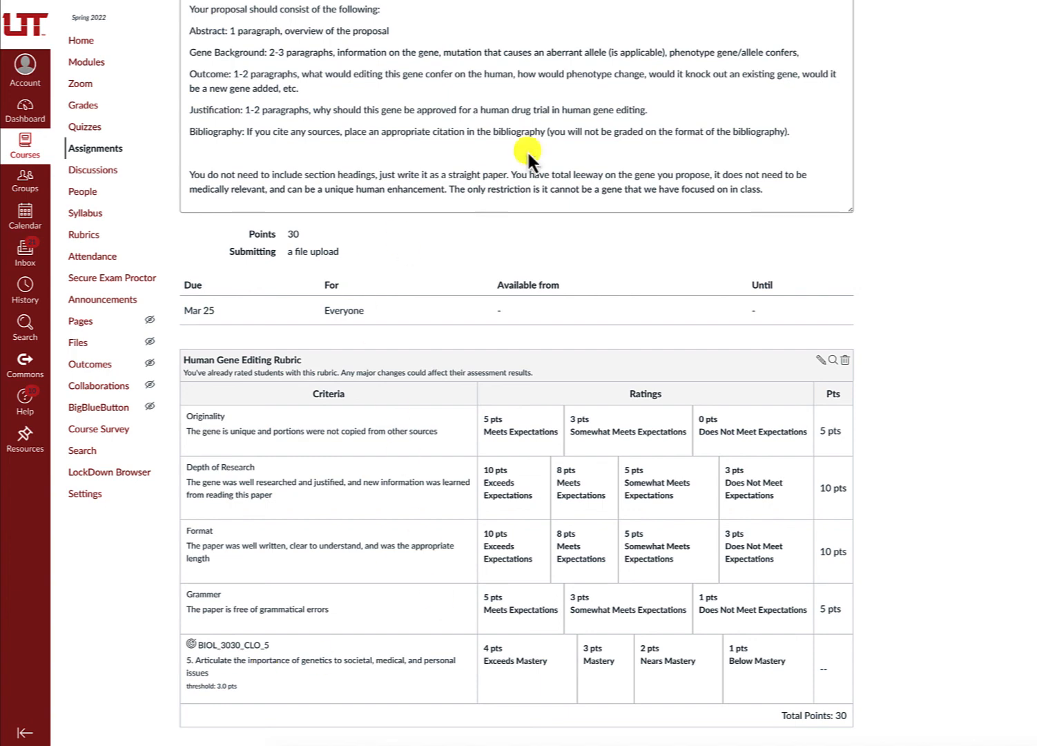
{"action": "left_click", "coordinate": [616, 1]}
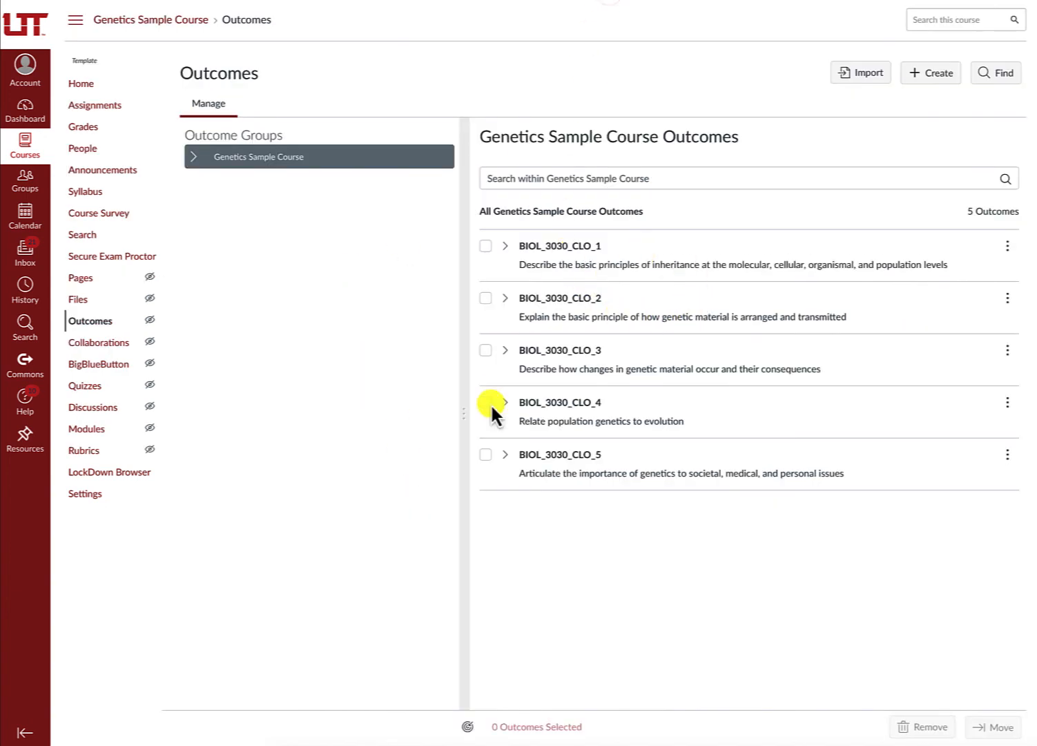